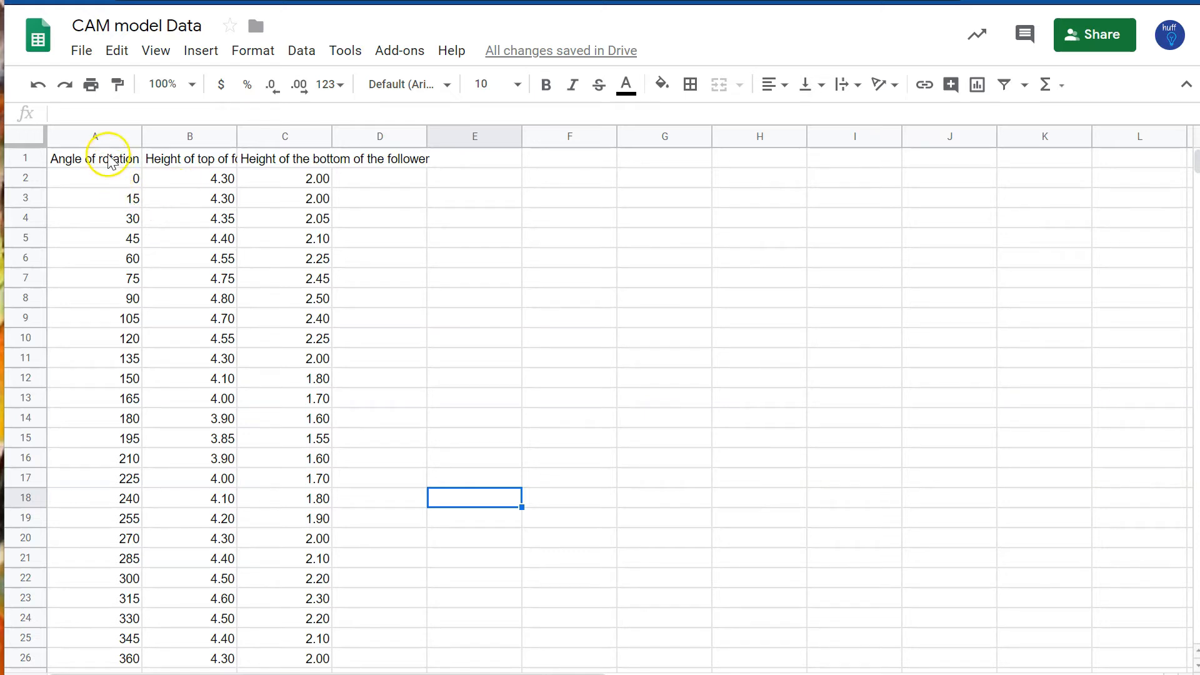
# Step: Set text wrapping to Wrap for header row 1
pyautogui.click(108, 158)
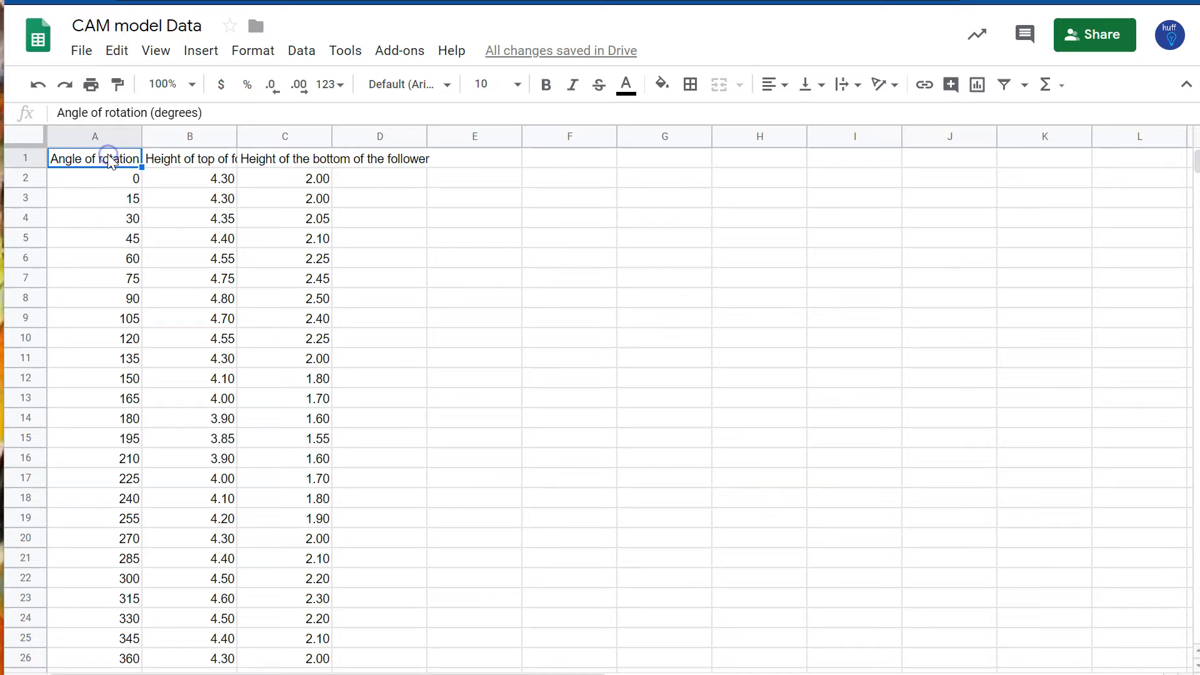
pyautogui.click(179, 164)
pyautogui.click(310, 165)
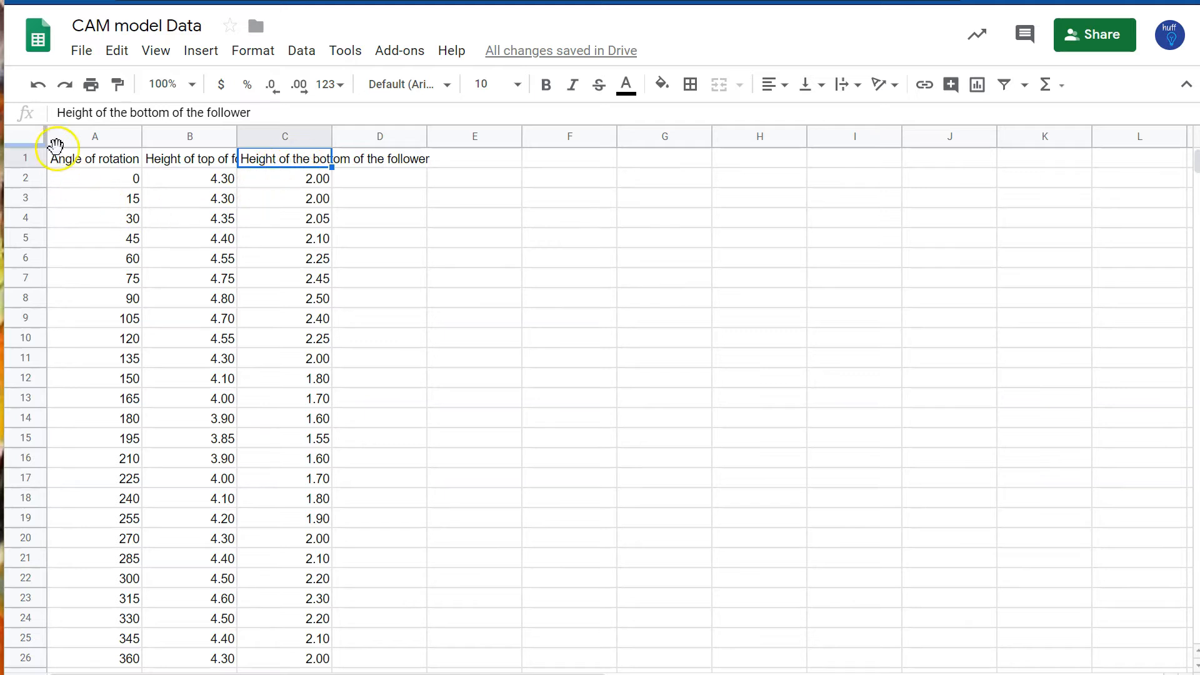
pyautogui.click(77, 162)
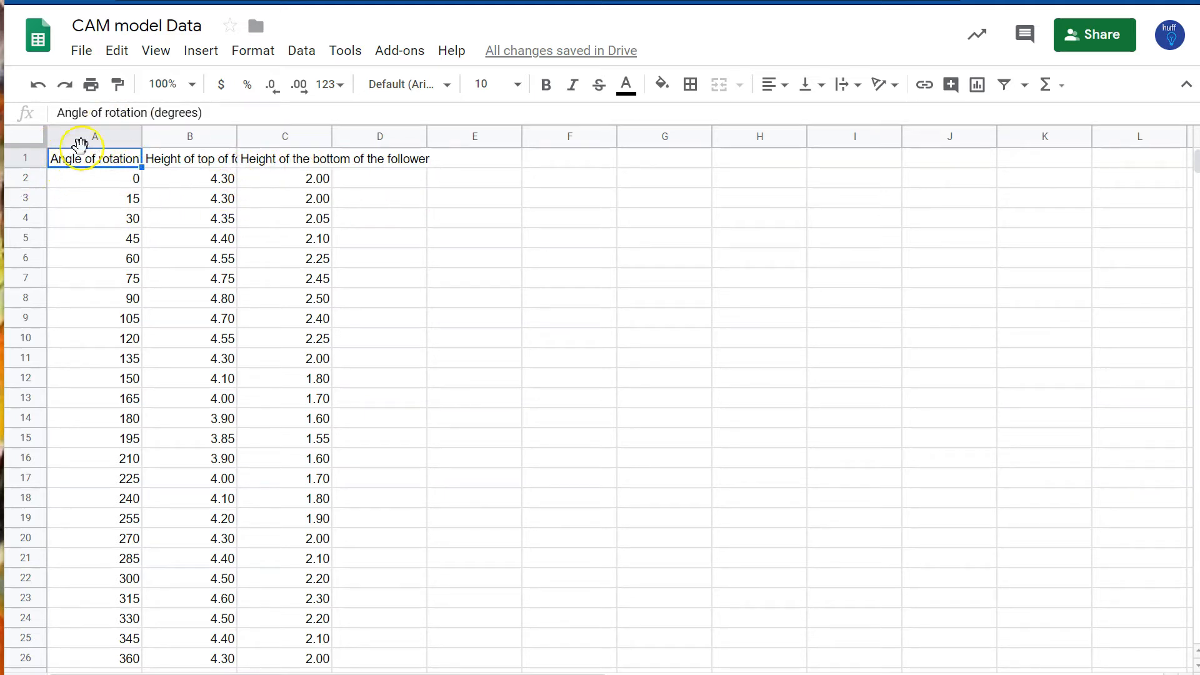
pyautogui.click(25, 156)
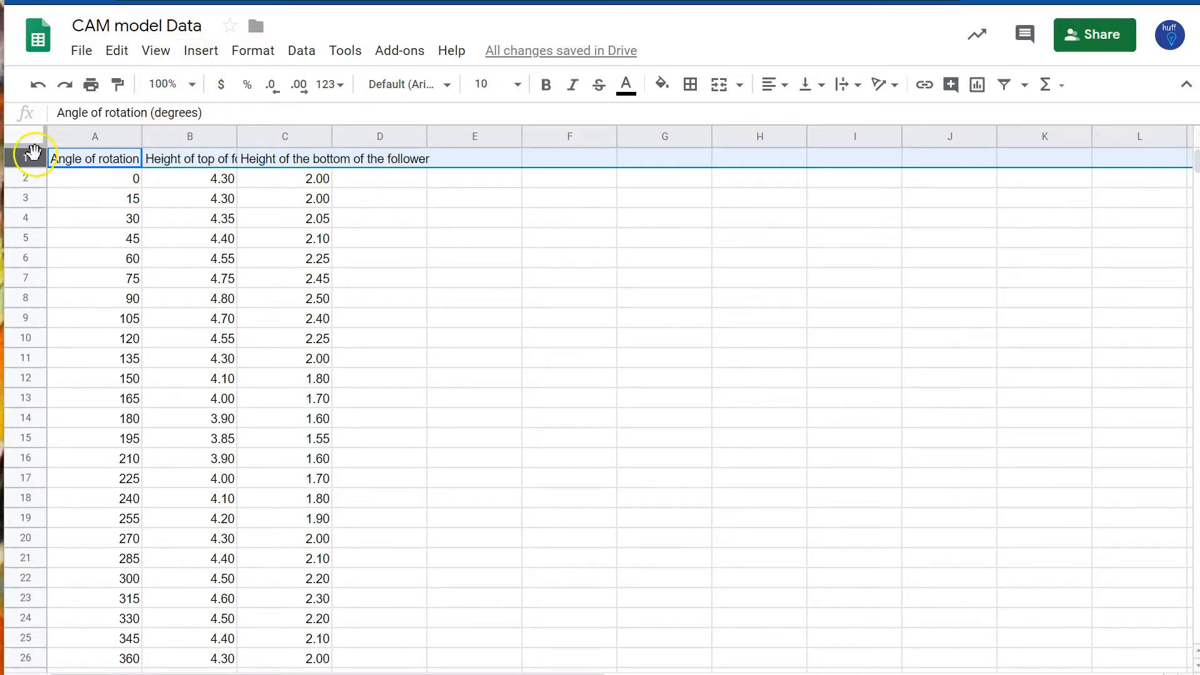
pyautogui.click(261, 54)
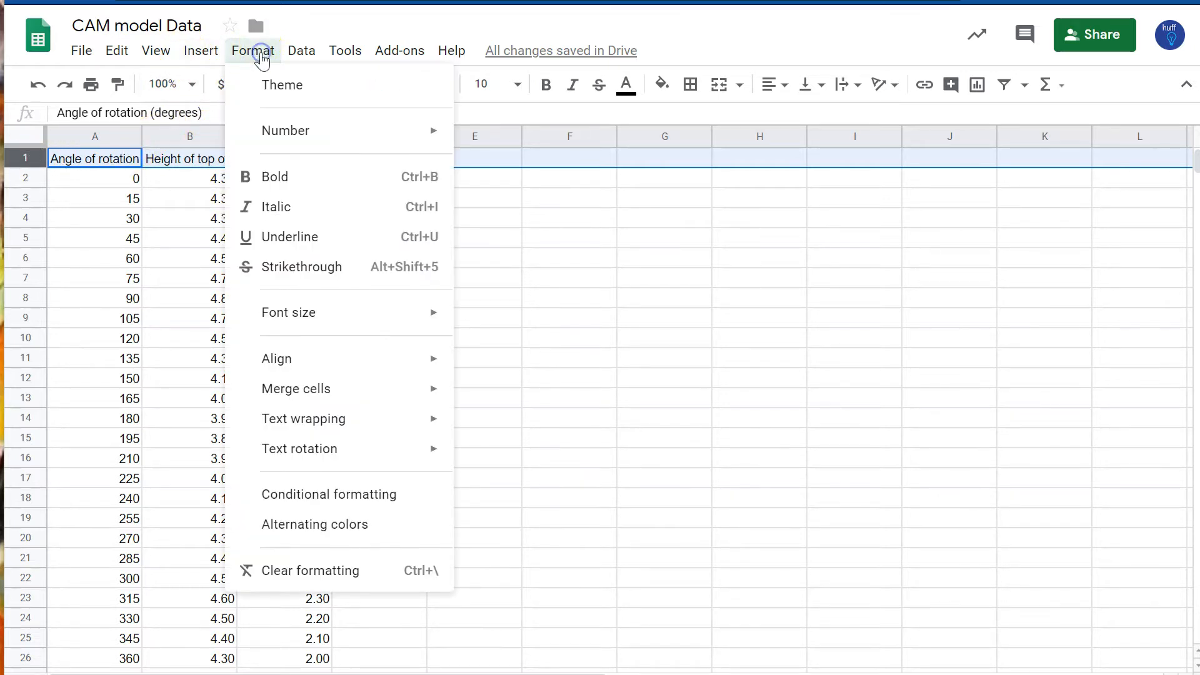
pyautogui.moveTo(317, 431)
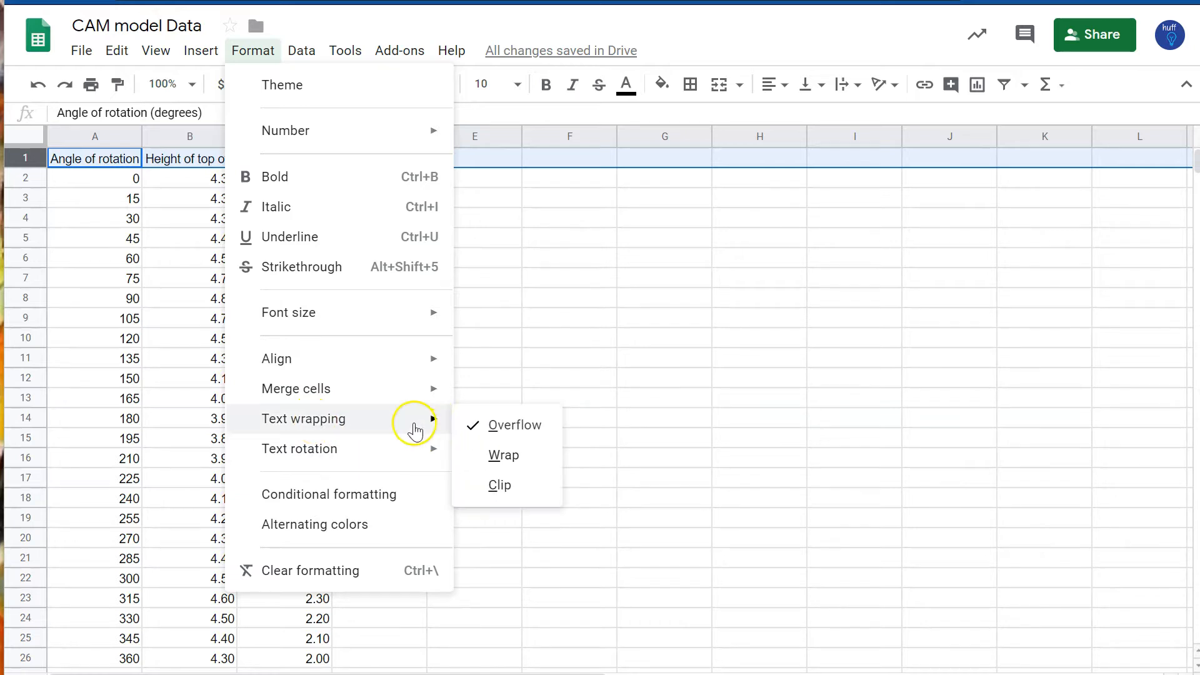
pyautogui.click(531, 470)
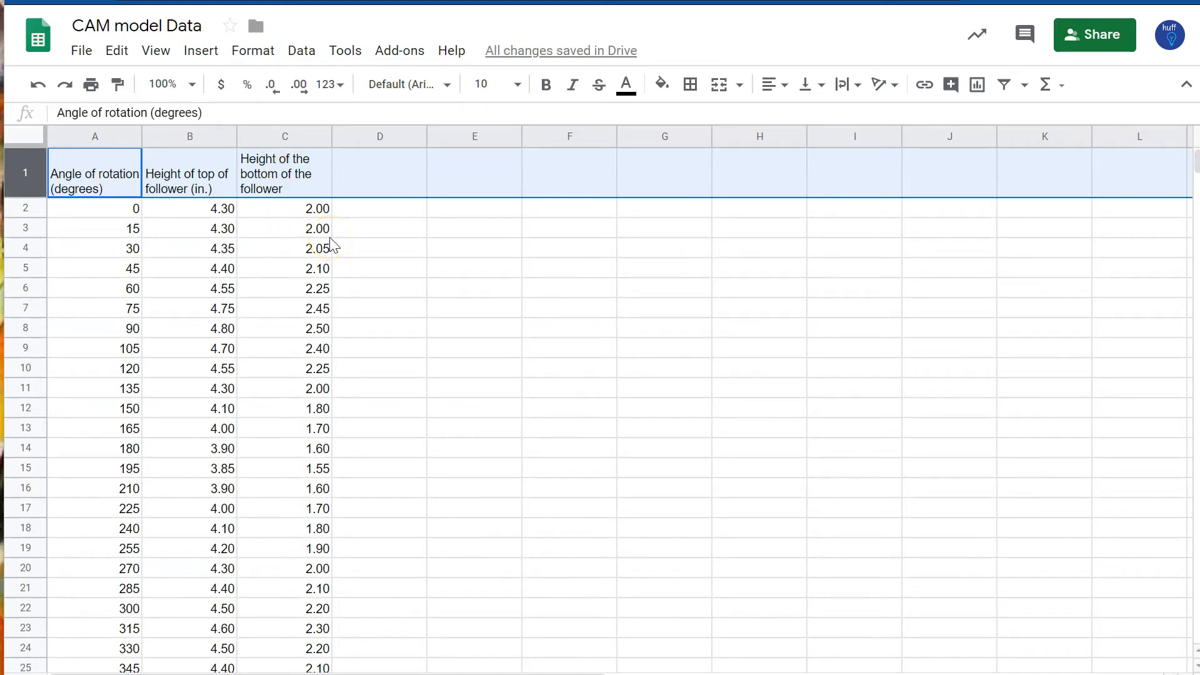
# Step: Select the table range A1:C26 and apply all borders to it
pyautogui.press('Down')
pyautogui.press('Up')
pyautogui.hotkey('shift', 'Right')
pyautogui.hotkey('shift', 'Right')
pyautogui.hotkey('shift', 'Down')
pyautogui.hotkey('shift', 'Down')
pyautogui.hotkey('shift', 'Down')
pyautogui.hotkey('shift', 'Down')
pyautogui.hotkey('shift', 'Down')
pyautogui.hotkey('shift', 'Down')
pyautogui.hotkey('shift', 'Down')
pyautogui.hotkey('shift', 'Down')
pyautogui.hotkey('shift', 'Down')
pyautogui.hotkey('shift', 'Down')
pyautogui.hotkey('shift', 'Down')
pyautogui.hotkey('shift', 'Down')
pyautogui.hotkey('shift', 'Down')
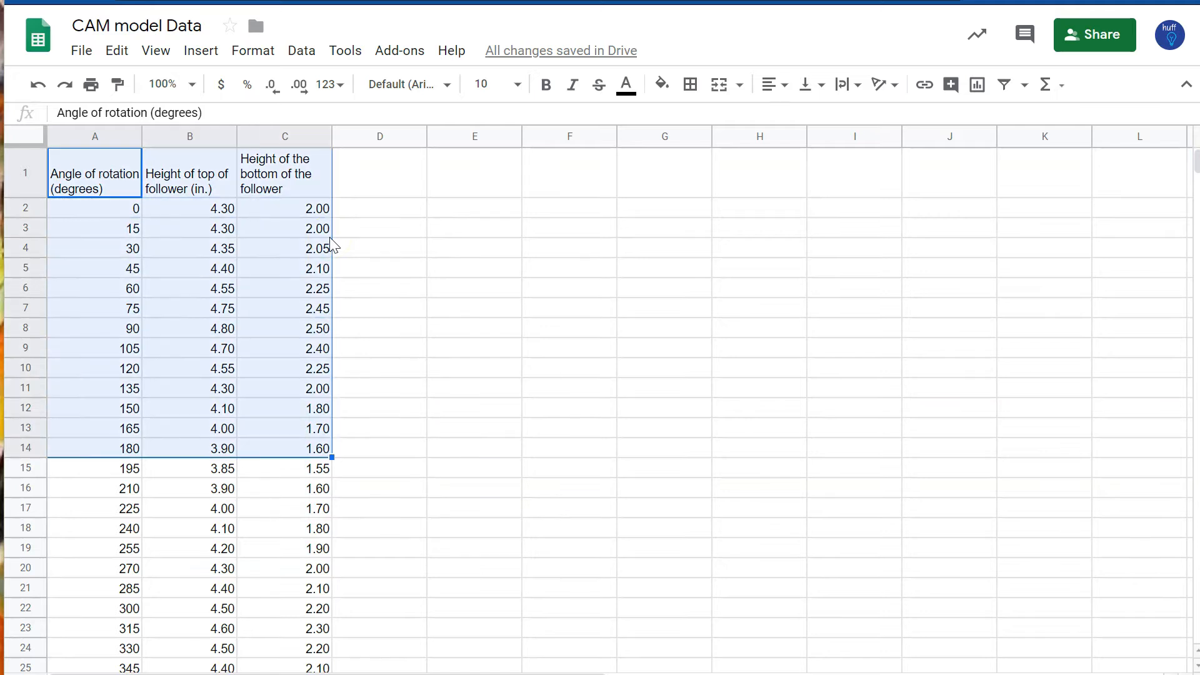
pyautogui.hotkey('shift', 'Down')
pyautogui.hotkey('shift', 'Down')
pyautogui.hotkey('shift', 'Down')
pyautogui.hotkey('shift', 'Down')
pyautogui.hotkey('shift', 'Down')
pyautogui.hotkey('shift', 'Down')
pyautogui.hotkey('shift', 'Down')
pyautogui.hotkey('shift', 'Down')
pyautogui.hotkey('shift', 'Down')
pyautogui.hotkey('shift', 'Down')
pyautogui.hotkey('shift', 'Down')
pyautogui.hotkey('shift', 'Down')
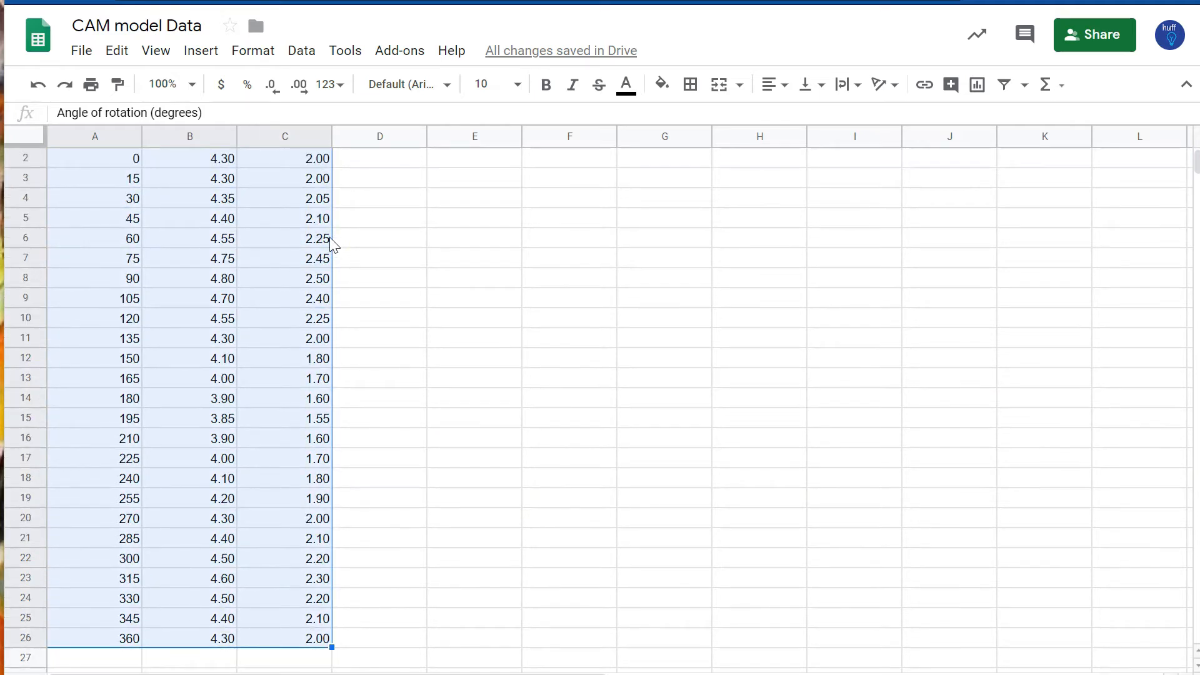
pyautogui.click(693, 93)
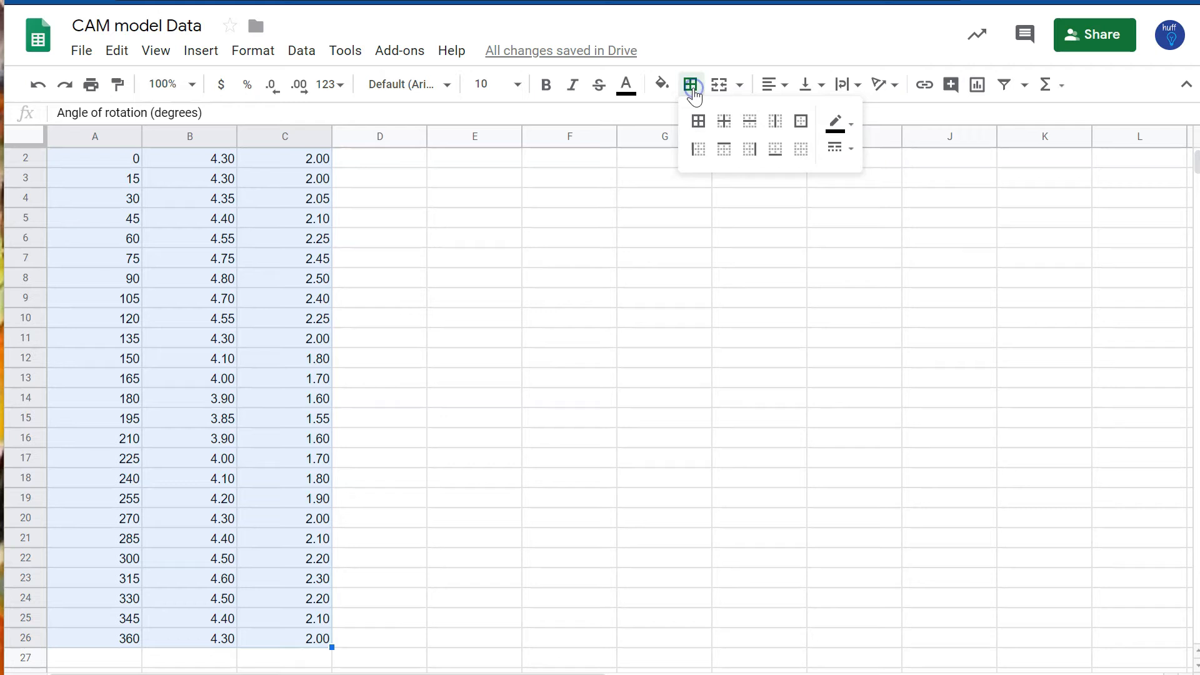
pyautogui.click(698, 128)
pyautogui.scroll(1, 125, 550)
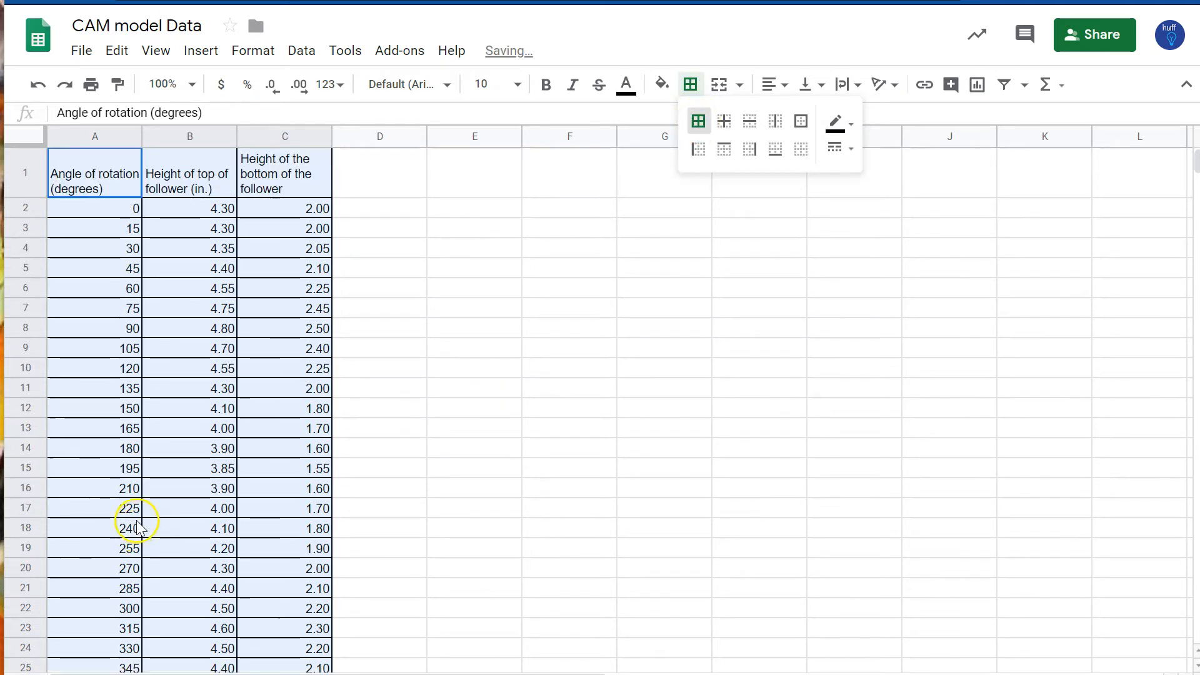
pyautogui.click(417, 210)
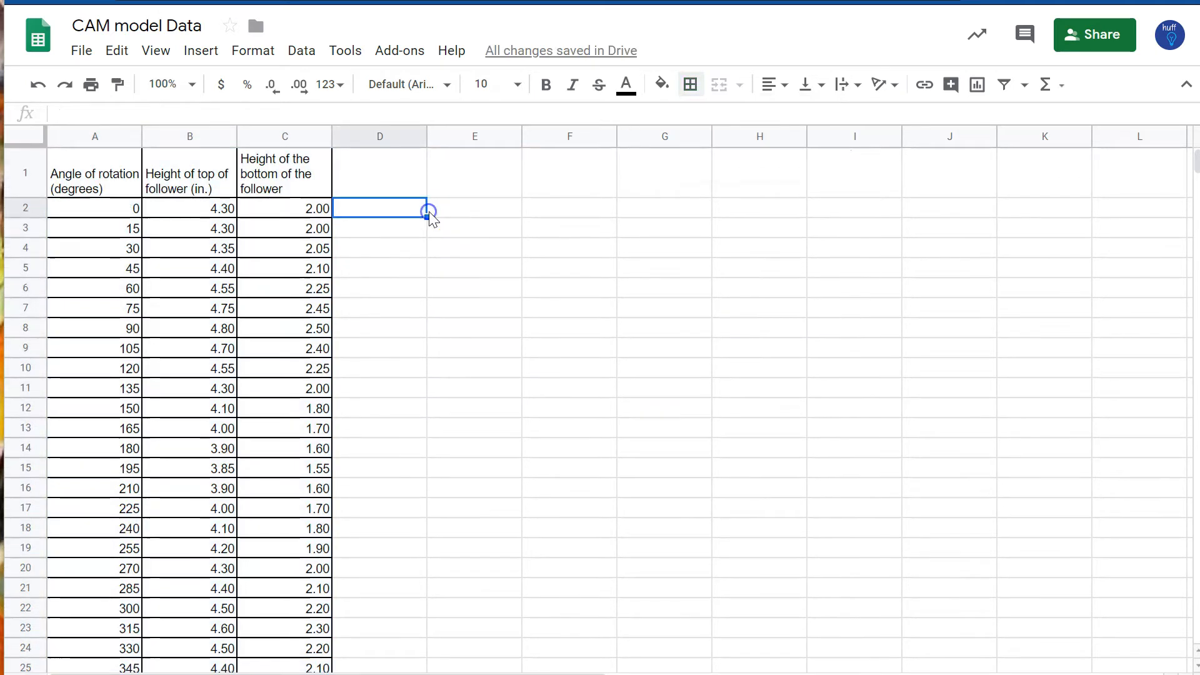
# Step: Make the header cells A1 to C1 bold
pyautogui.click(88, 165)
pyautogui.moveTo(114, 164)
pyautogui.mouseDown()
pyautogui.moveTo(265, 137)
pyautogui.moveTo(255, 169)
pyautogui.moveTo(290, 174)
pyautogui.mouseUp()
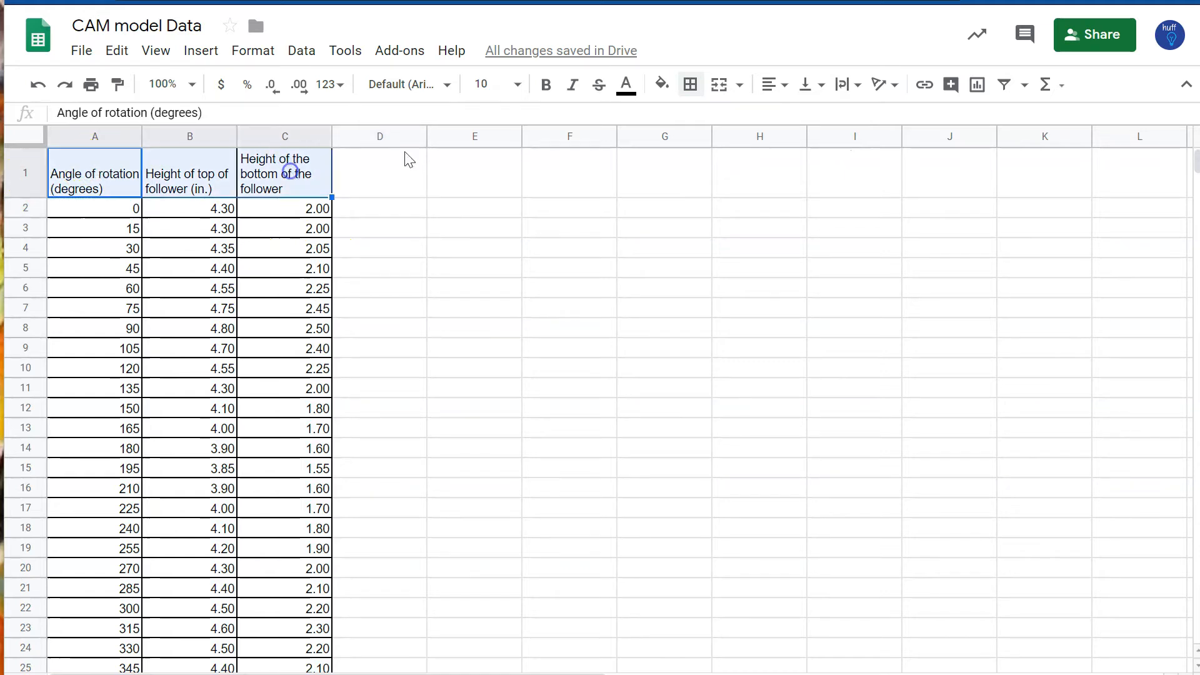
pyautogui.click(548, 93)
pyautogui.click(416, 410)
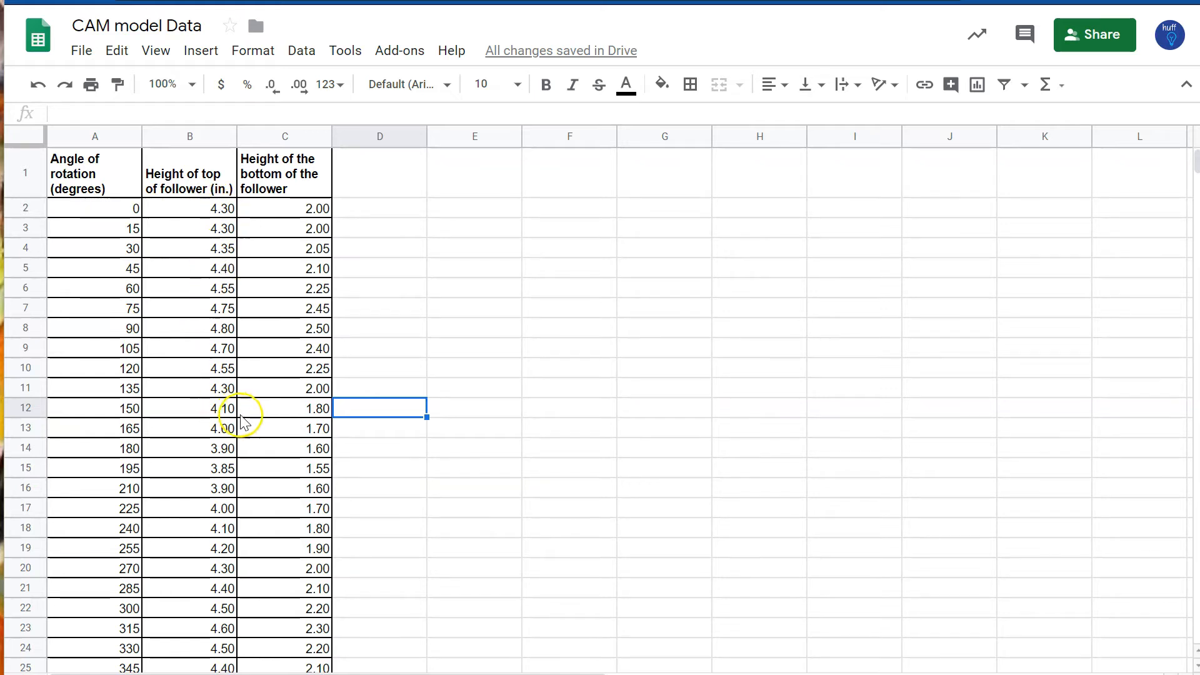
# Step: Insert a chart from the table data starting at cell A2
pyautogui.scroll(-3, 231, 431)
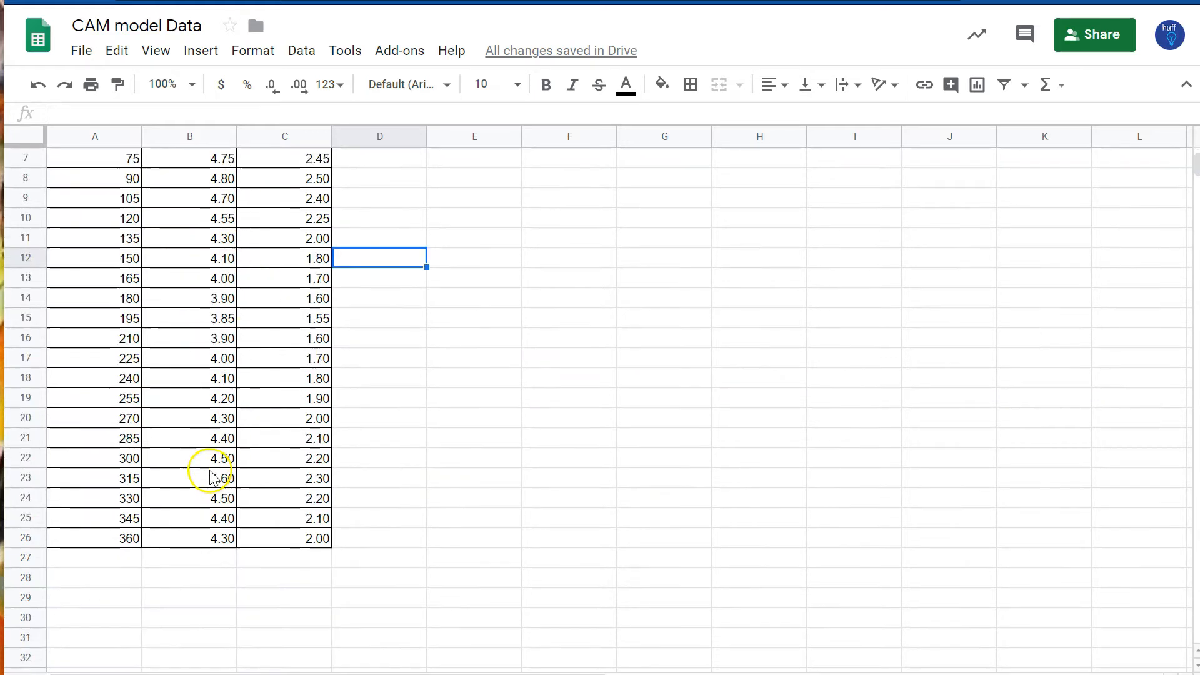
pyautogui.scroll(3, 250, 459)
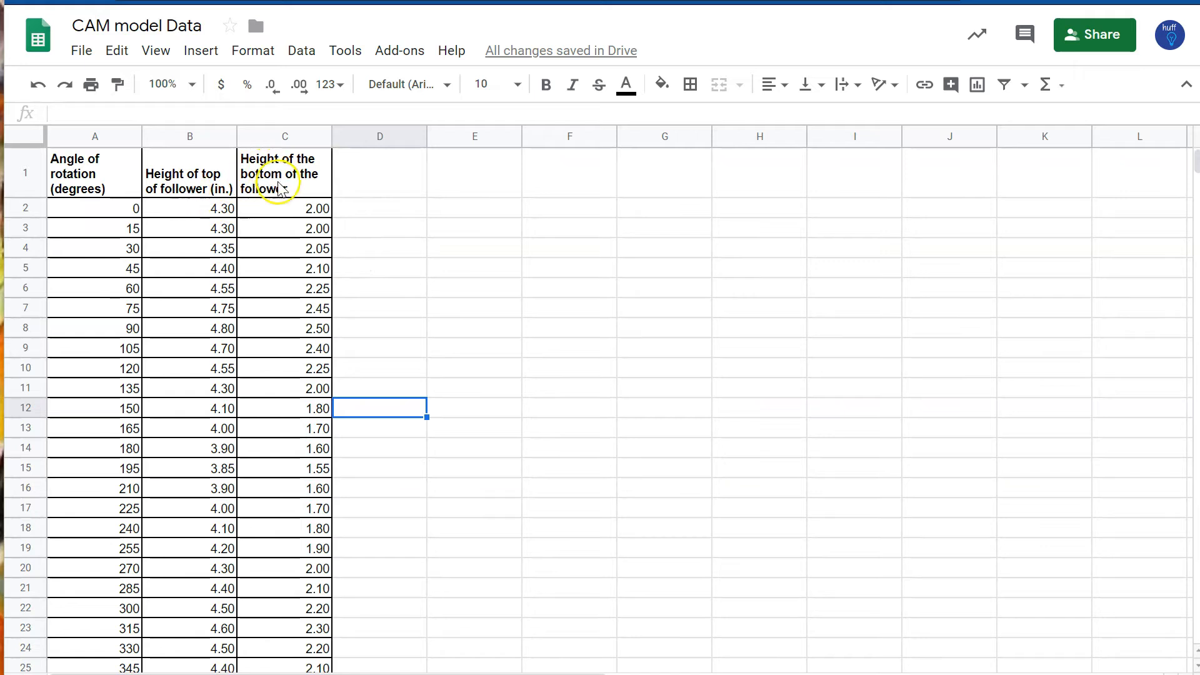
pyautogui.scroll(-5, 531, 272)
pyautogui.scroll(5, 528, 273)
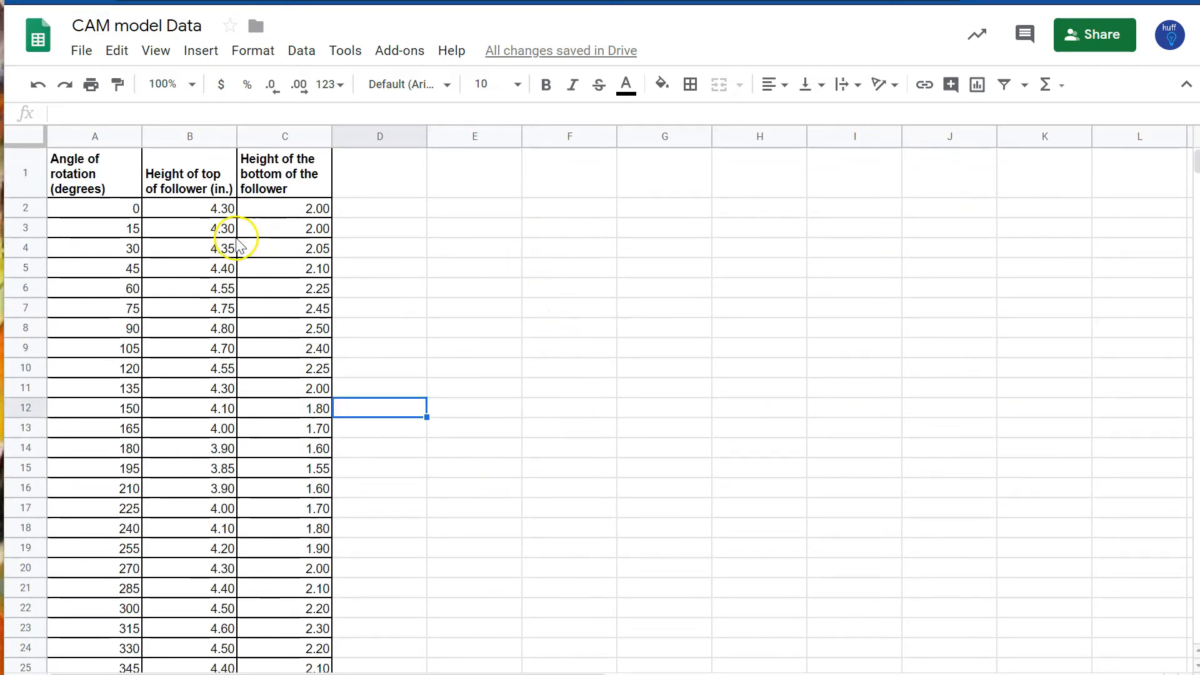
pyautogui.click(105, 203)
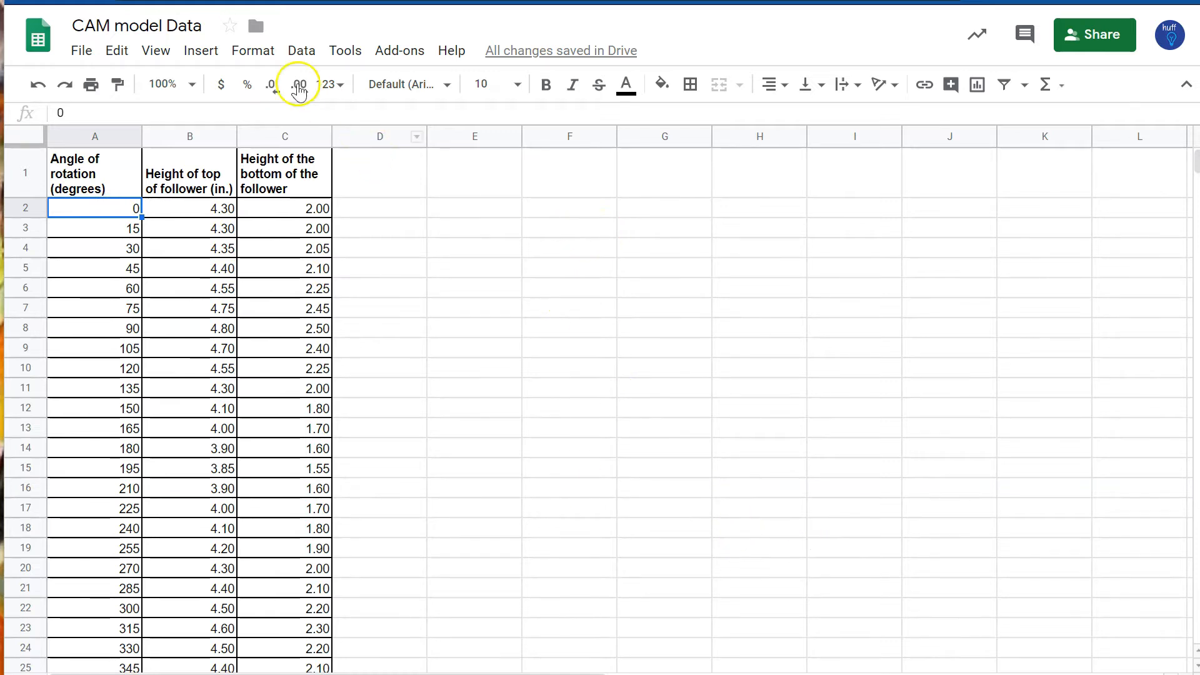
pyautogui.click(210, 52)
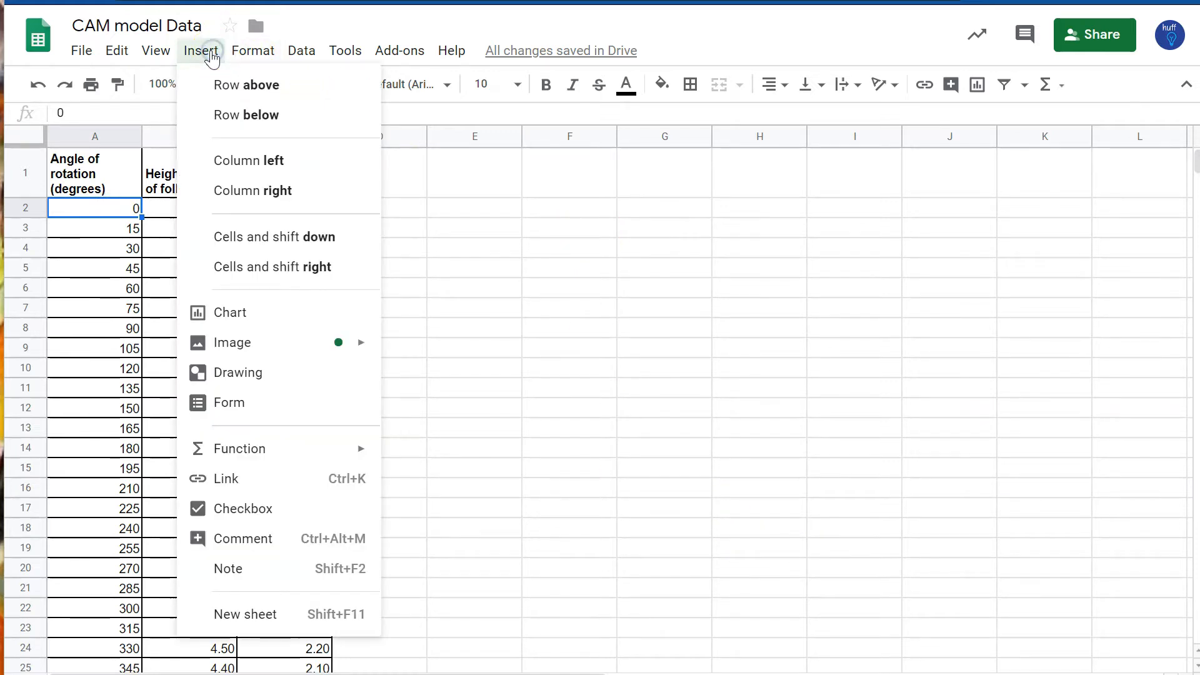
pyautogui.click(253, 324)
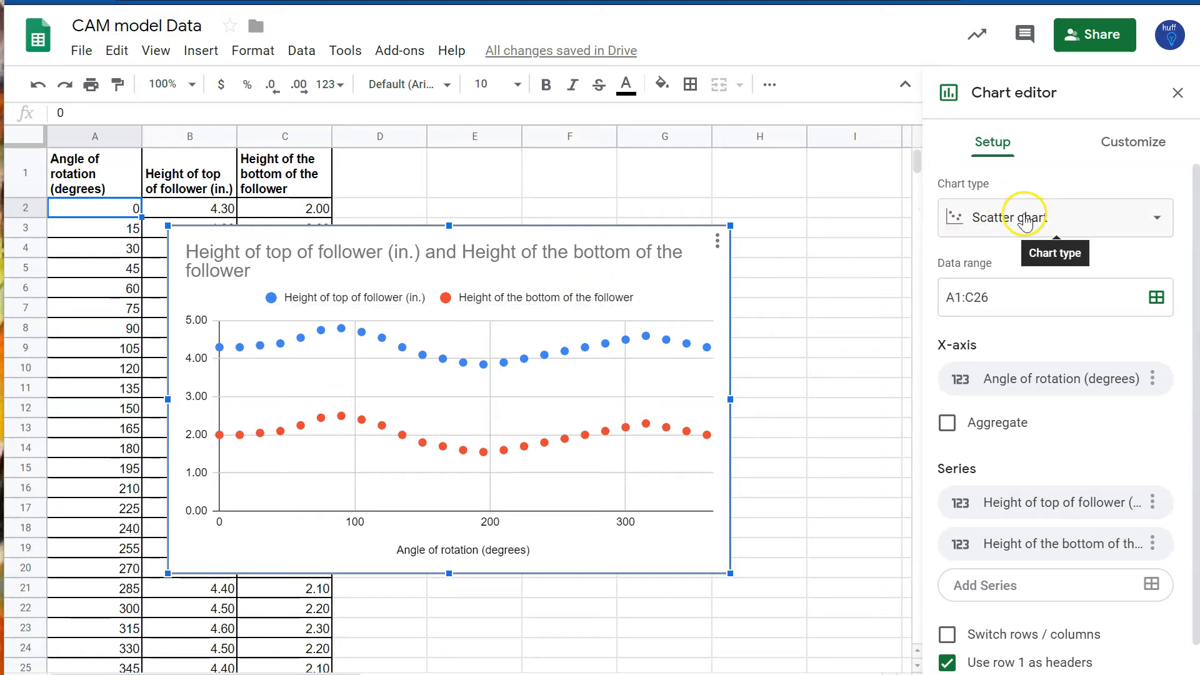
# Step: Change the chart type to a line chart and drag the chart beside the table
pyautogui.click(1031, 223)
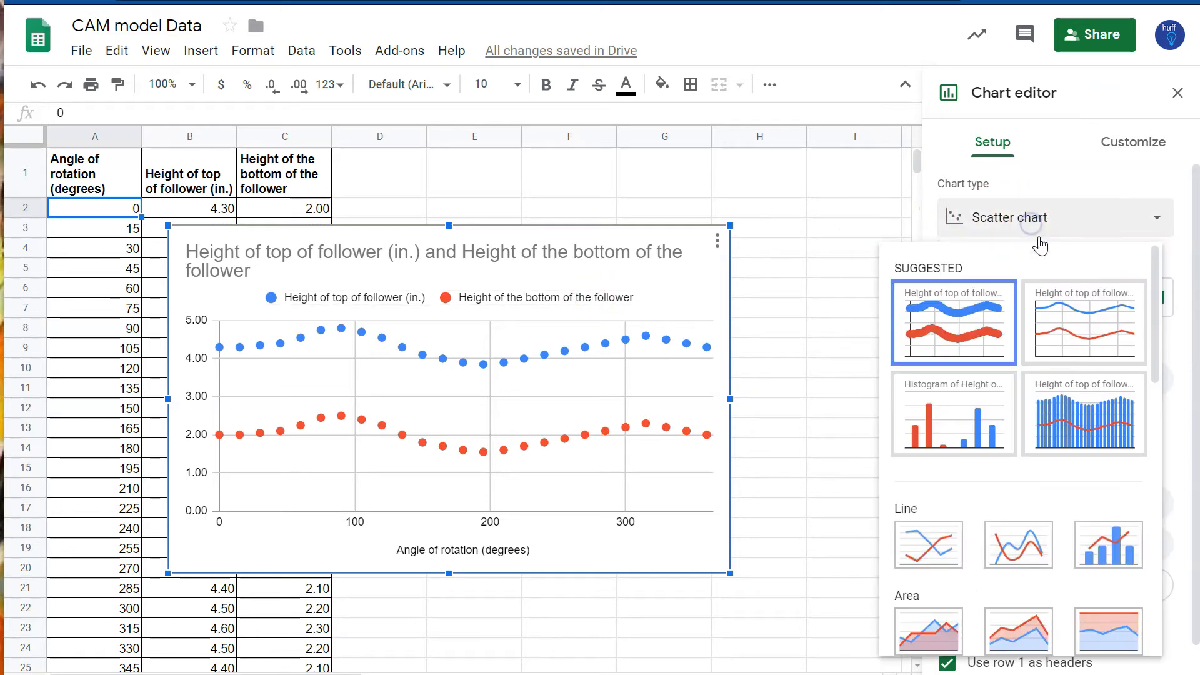
pyautogui.click(1099, 323)
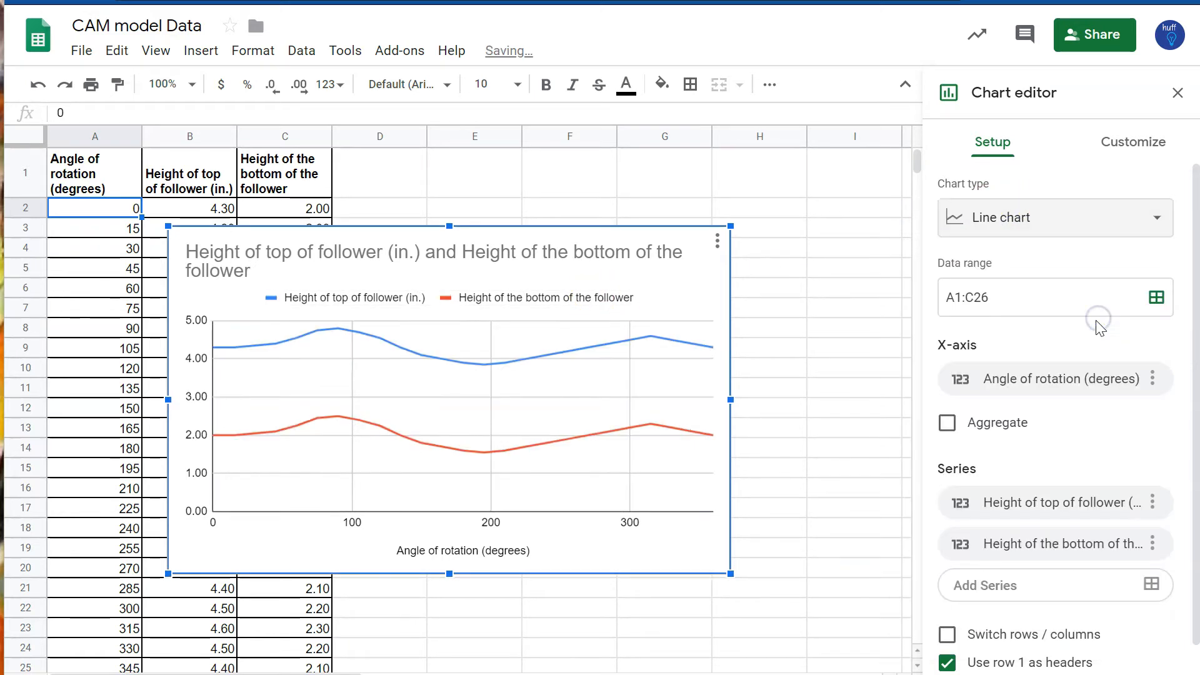
pyautogui.moveTo(387, 229); pyautogui.dragTo(492, 184)
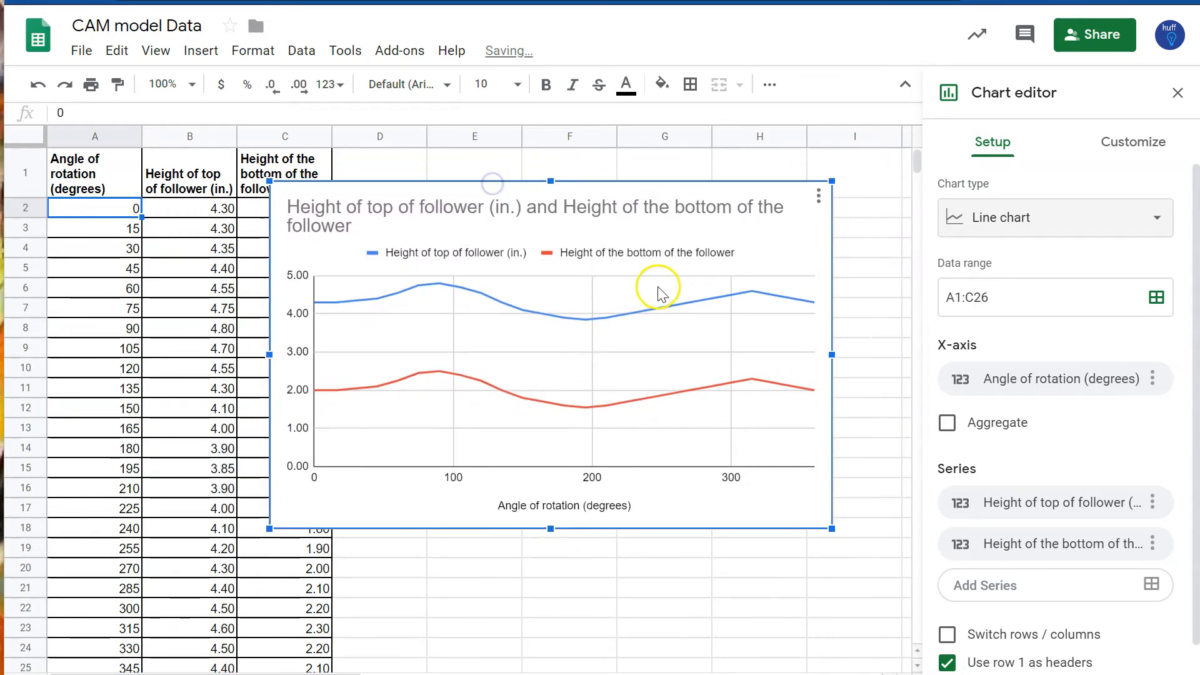
# Step: Set the point size for all series to 7px and close the chart editor
pyautogui.click(1135, 145)
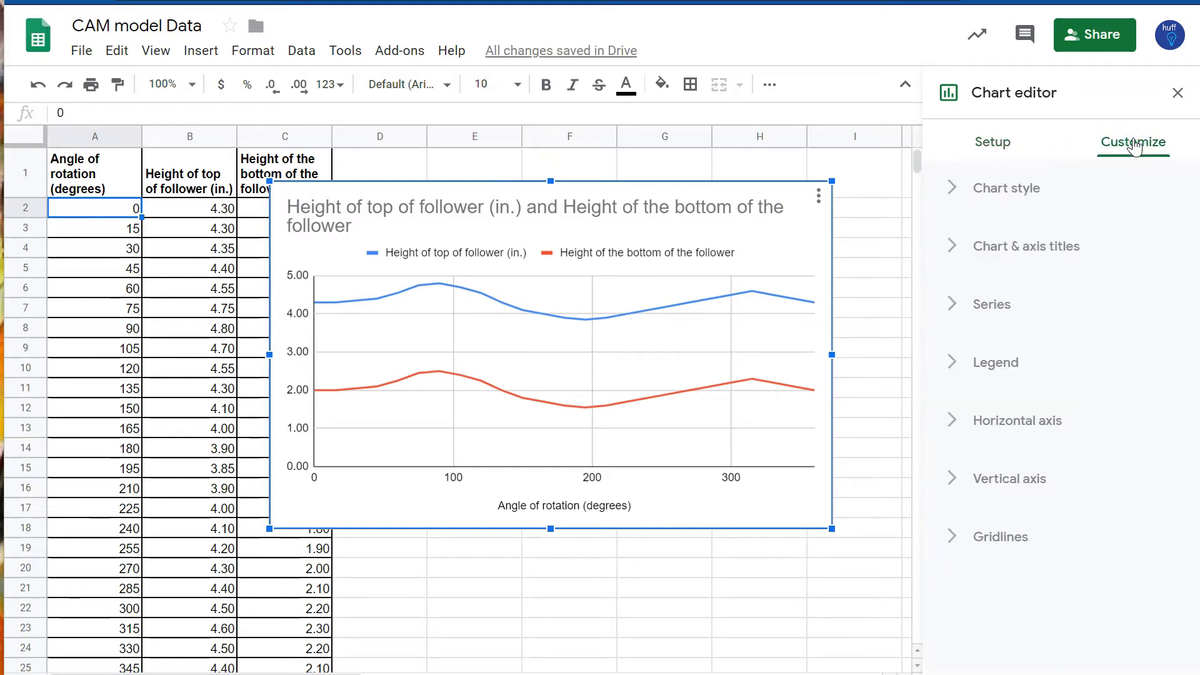
pyautogui.click(992, 306)
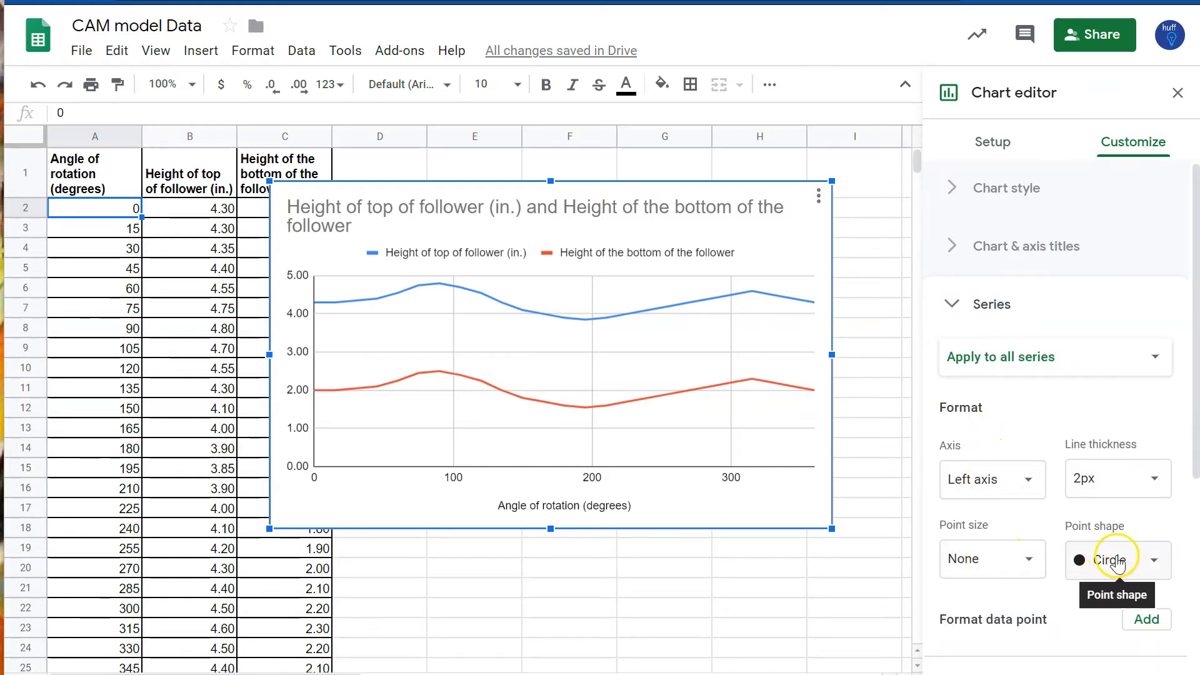
pyautogui.click(1025, 560)
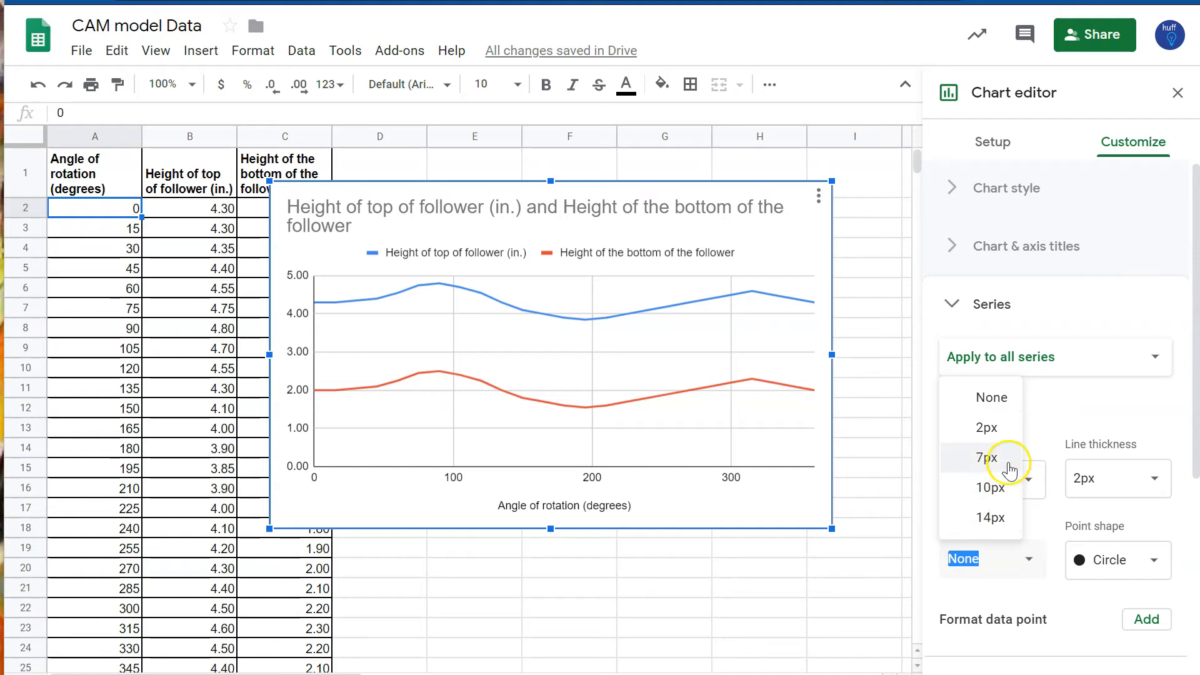
pyautogui.click(987, 458)
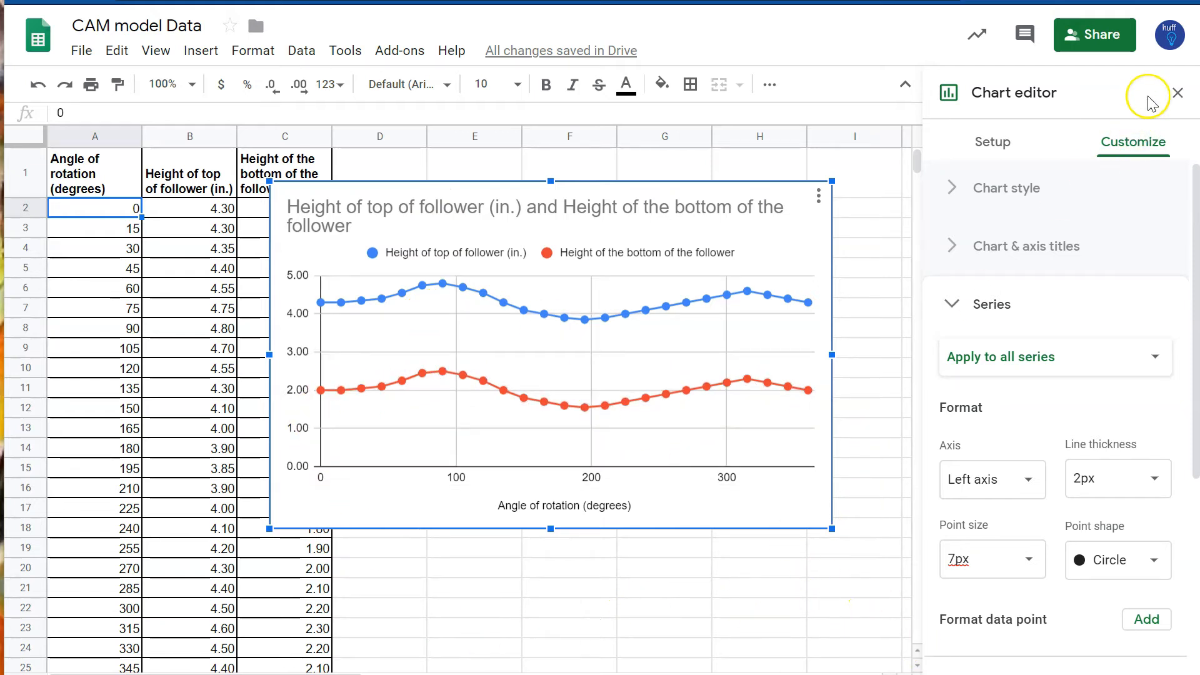
pyautogui.click(1178, 94)
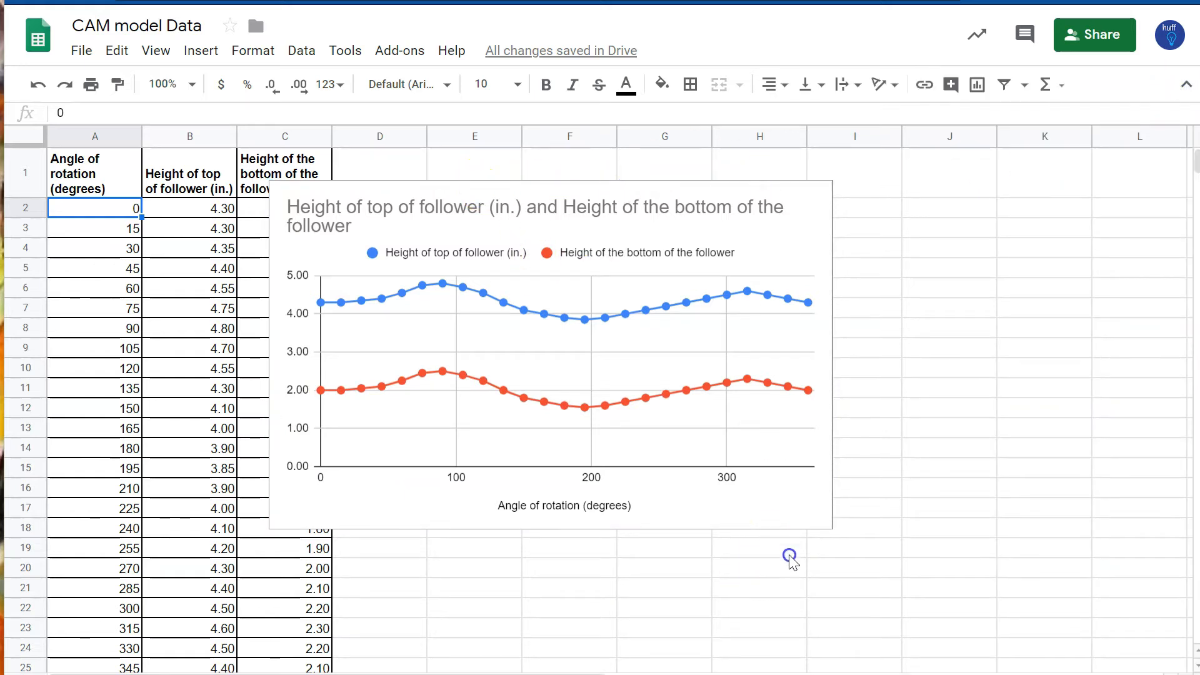
# Step: Move the chart further right, clear of the table columns
pyautogui.click(824, 523)
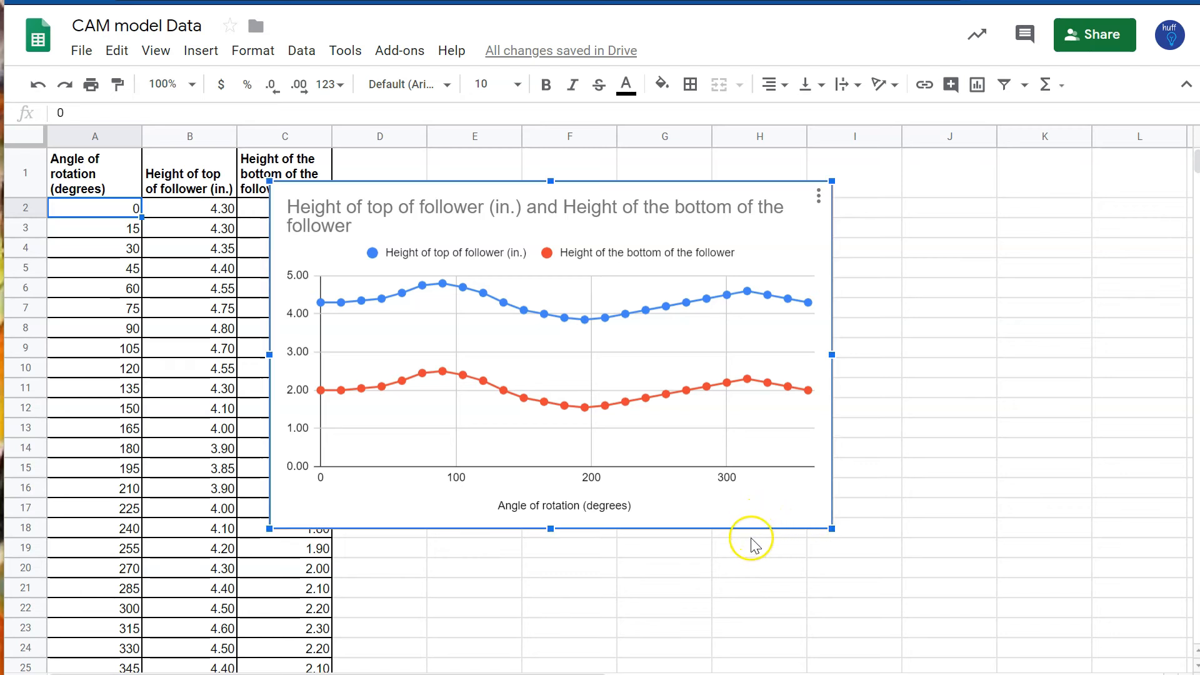
pyautogui.moveTo(756, 525); pyautogui.dragTo(879, 492)
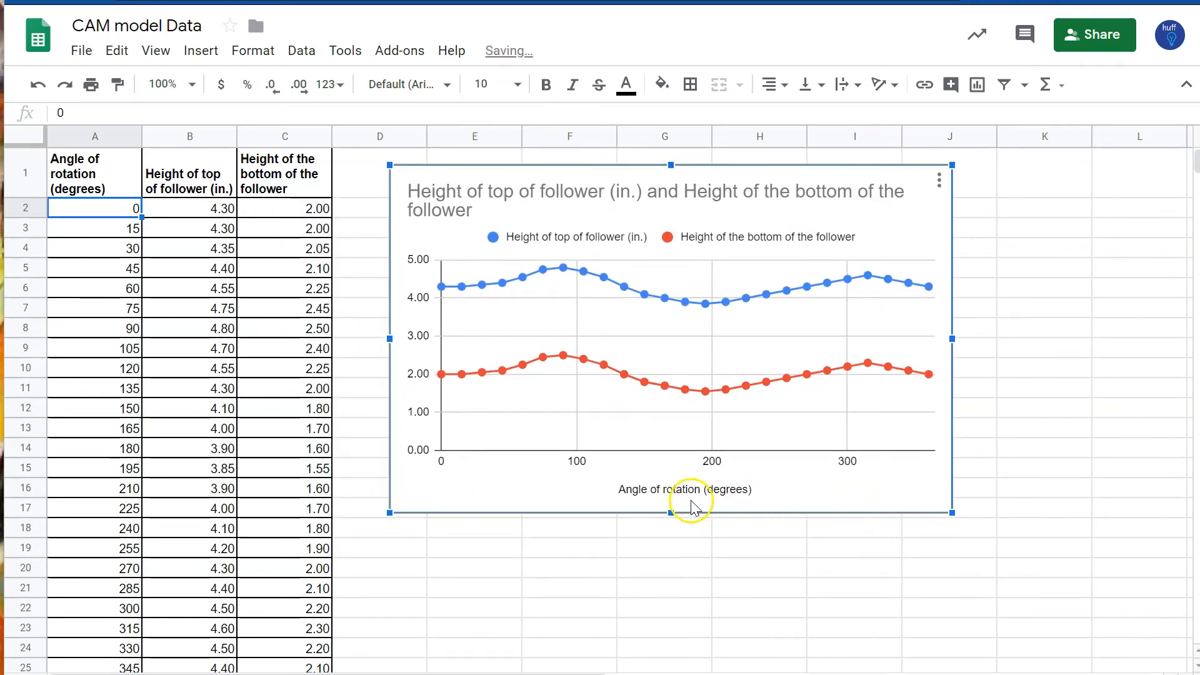
# Step: Copy the whole table A1:C26 and paste a duplicate starting at cell A29
pyautogui.click(78, 175)
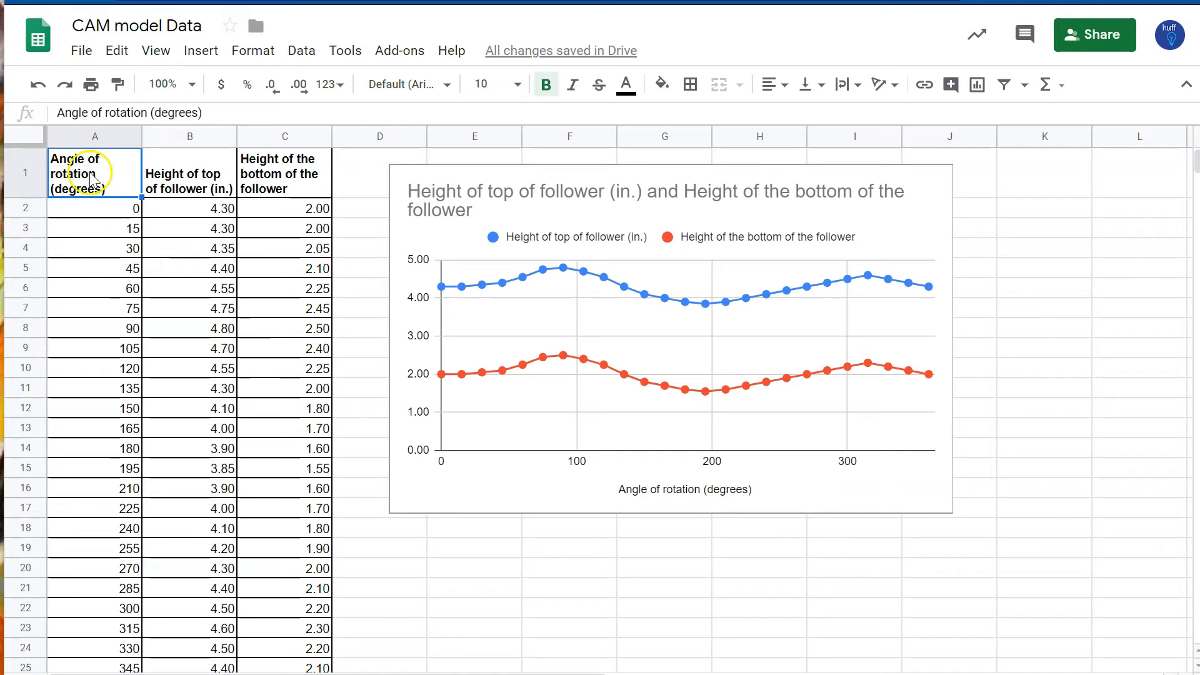
pyautogui.click(301, 187)
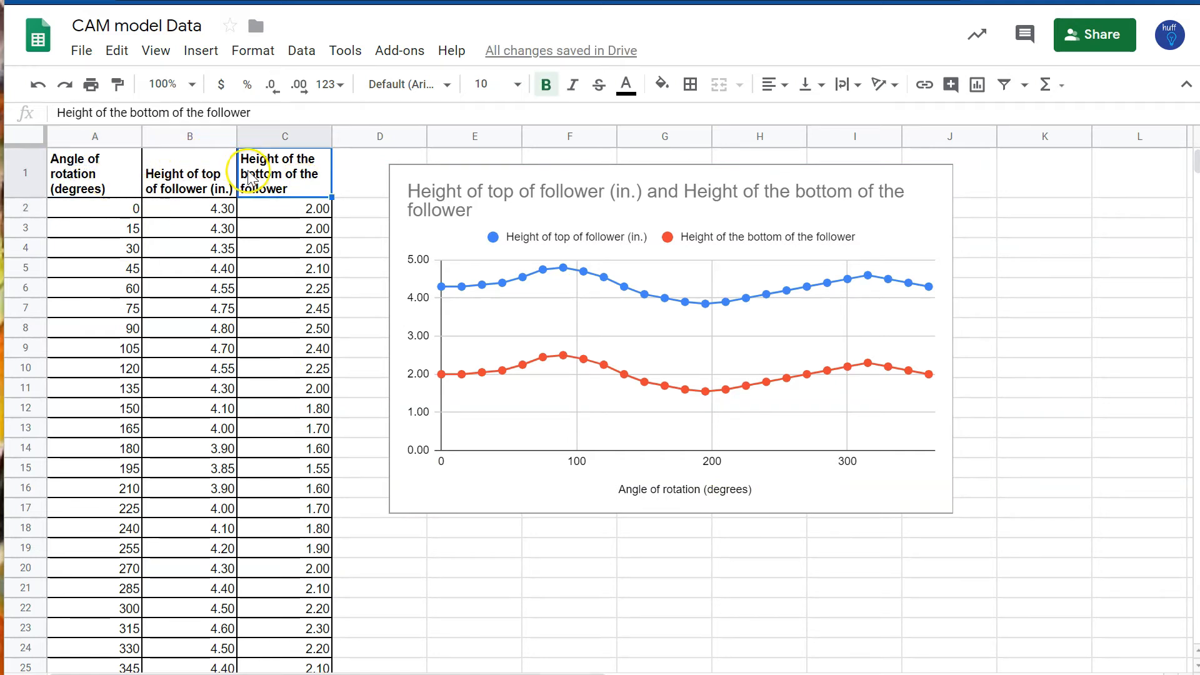
pyautogui.click(99, 183)
pyautogui.moveTo(98, 181); pyautogui.dragTo(298, 625)
pyautogui.hotkey('ctrl', 'c')
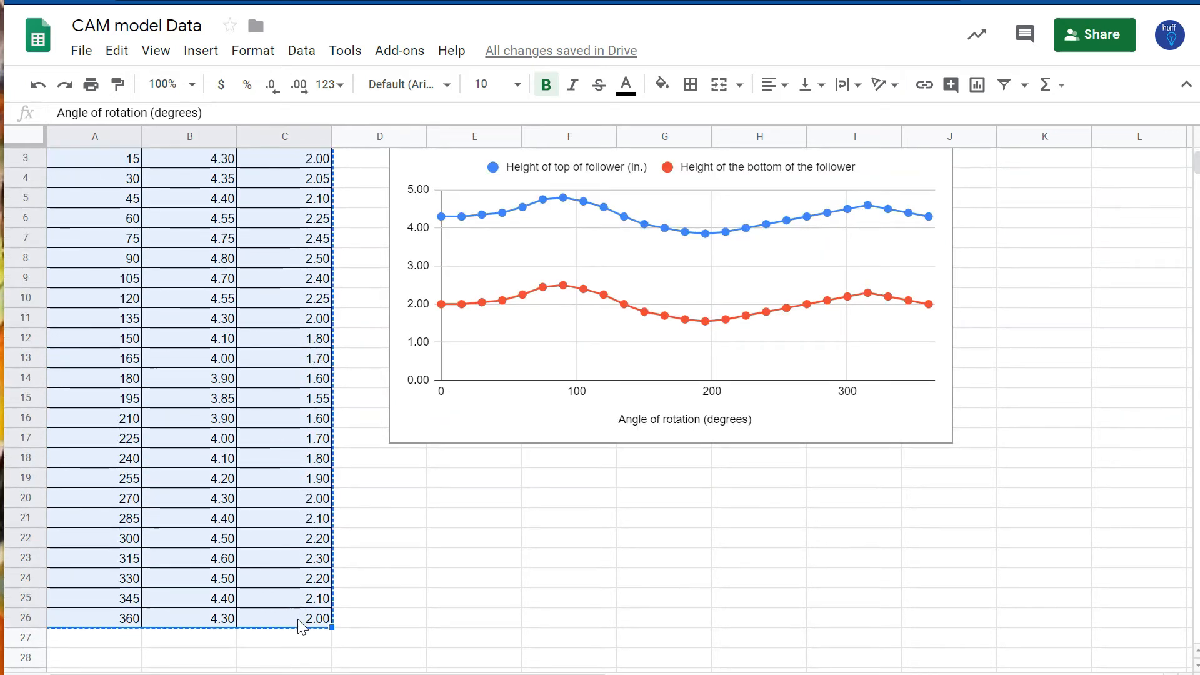
pyautogui.scroll(-3, 206, 647)
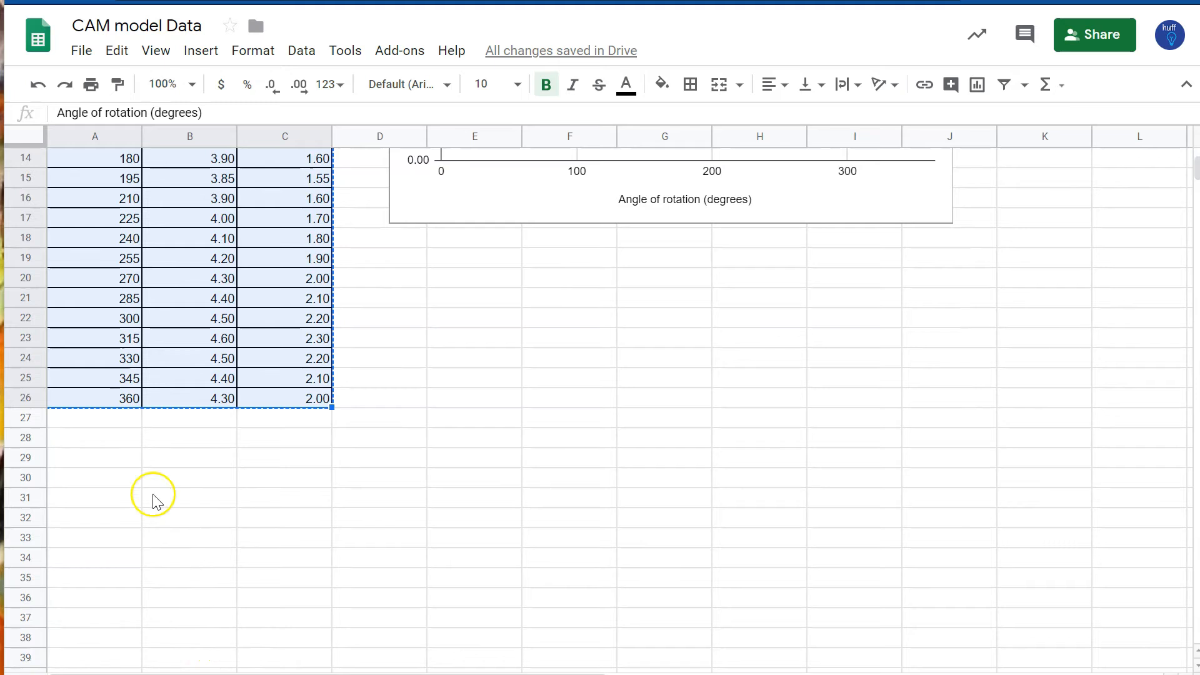
pyautogui.click(94, 463)
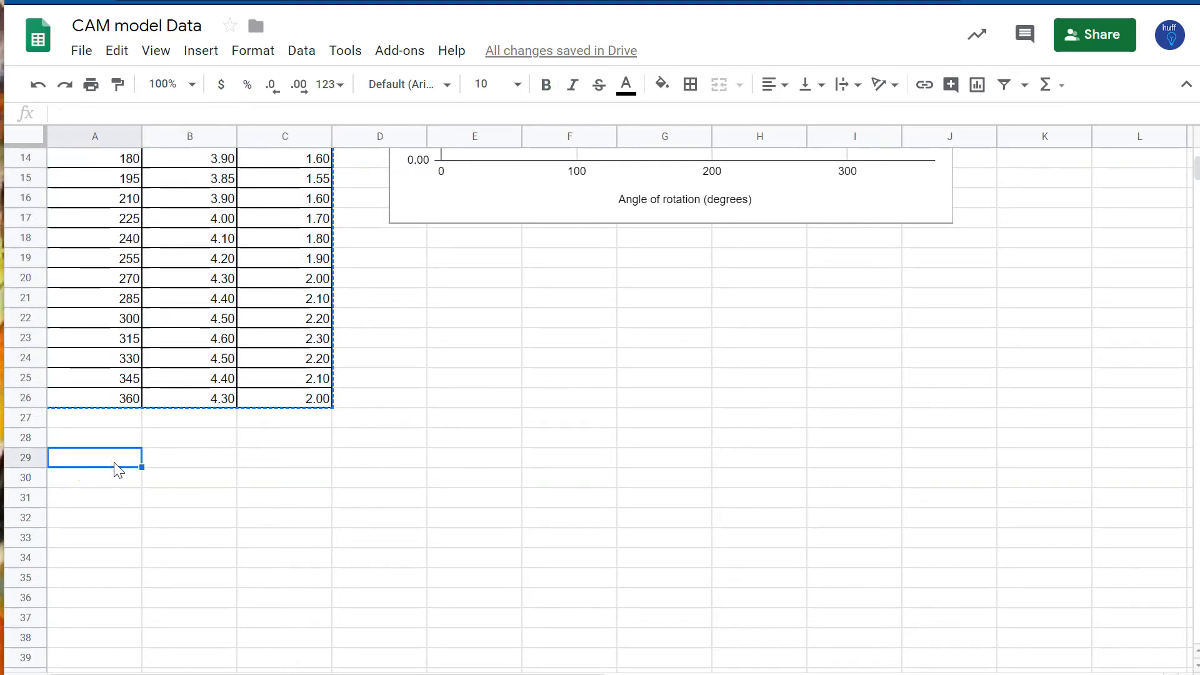
pyautogui.hotkey('ctrl', 'v')
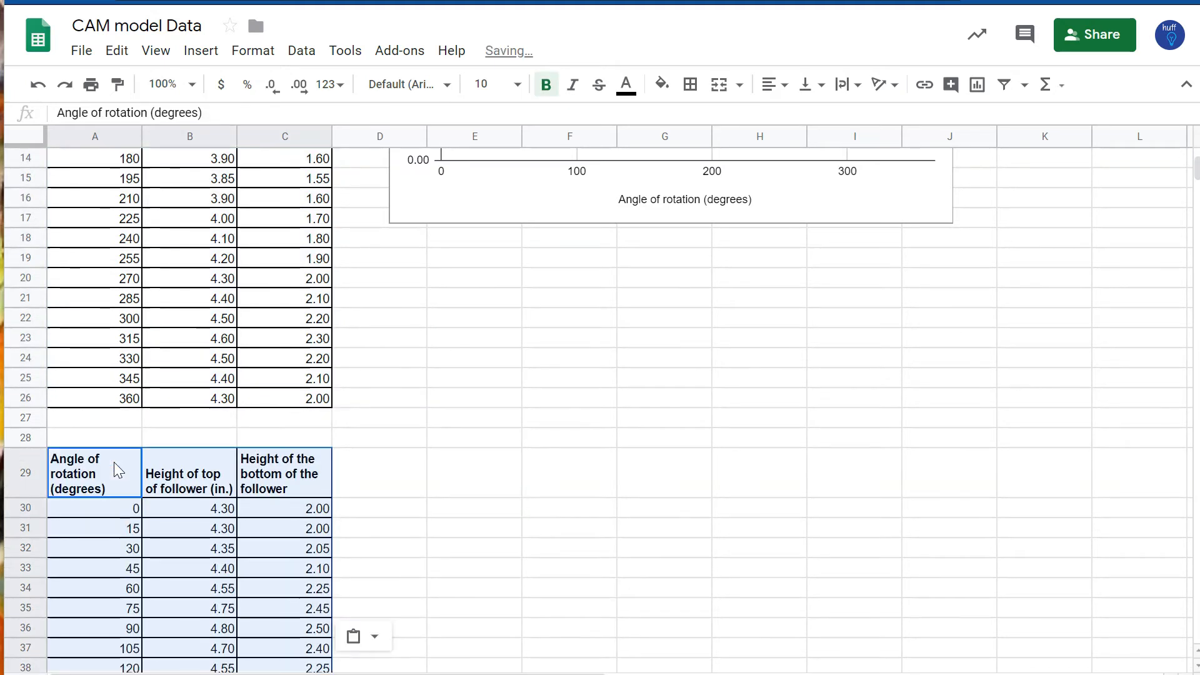
# Step: Move the copied table's bottom-height column C29:C54 into column B, replacing the top-height values
pyautogui.click(169, 473)
pyautogui.click(290, 476)
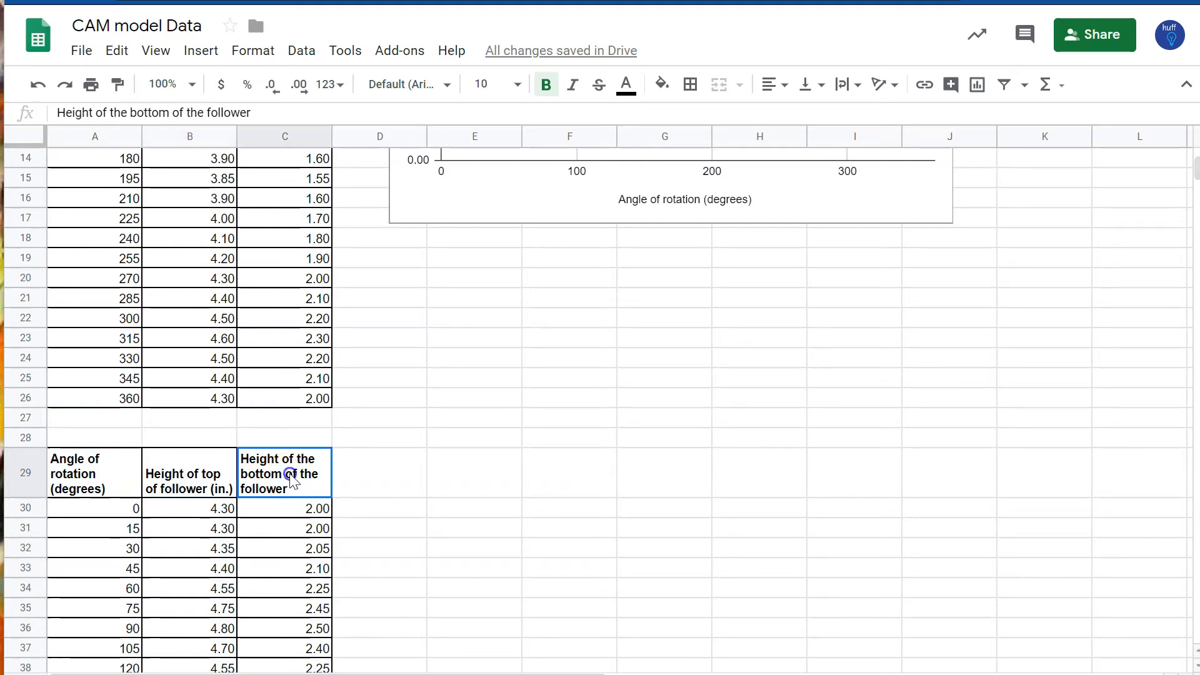
pyautogui.hotkey('shift', 'Down')
pyautogui.hotkey('shift', 'Down')
pyautogui.hotkey('shift', 'Down')
pyautogui.hotkey('shift', 'Down')
pyautogui.hotkey('shift', 'Down')
pyautogui.hotkey('shift', 'Down')
pyautogui.hotkey('shift', 'Down')
pyautogui.hotkey('shift', 'Down')
pyautogui.hotkey('shift', 'Down')
pyautogui.hotkey('shift', 'Down')
pyautogui.hotkey('shift', 'Down')
pyautogui.hotkey('shift', 'Down')
pyautogui.hotkey('shift', 'Down')
pyautogui.hotkey('shift', 'Down')
pyautogui.hotkey('shift', 'Down')
pyautogui.hotkey('shift', 'Down')
pyautogui.hotkey('shift', 'Down')
pyautogui.hotkey('shift', 'Down')
pyautogui.hotkey('shift', 'Down')
pyautogui.hotkey('shift', 'Down')
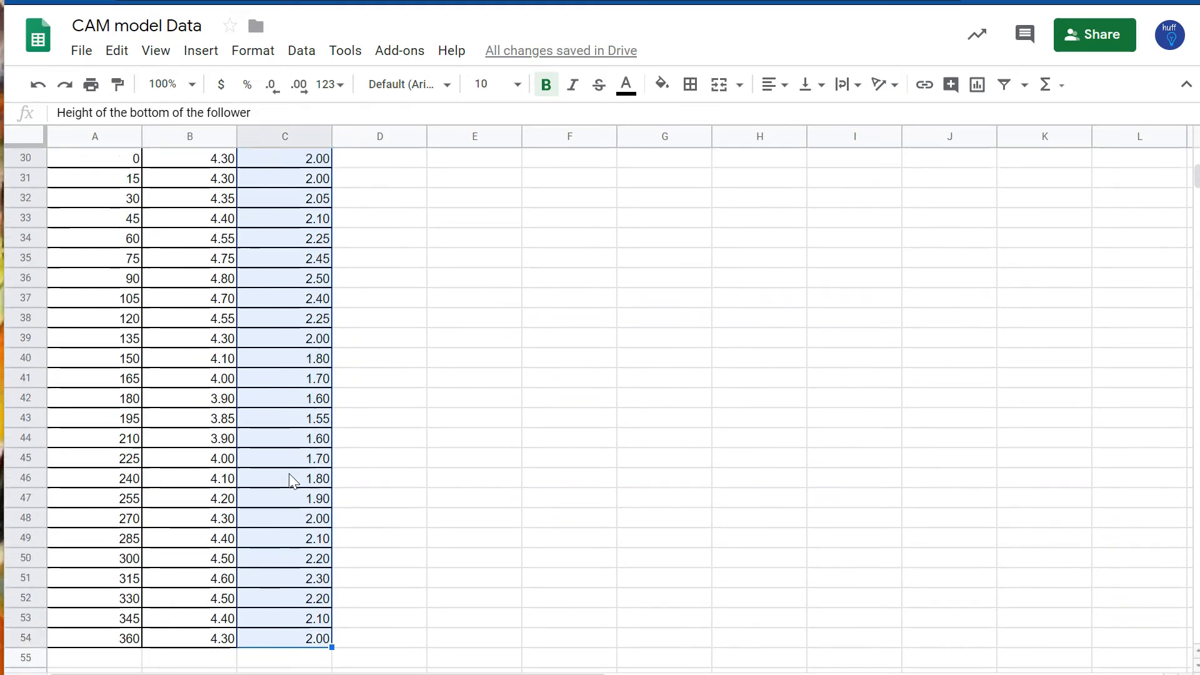
pyautogui.hotkey('ctrl', 'c')
pyautogui.press('Left')
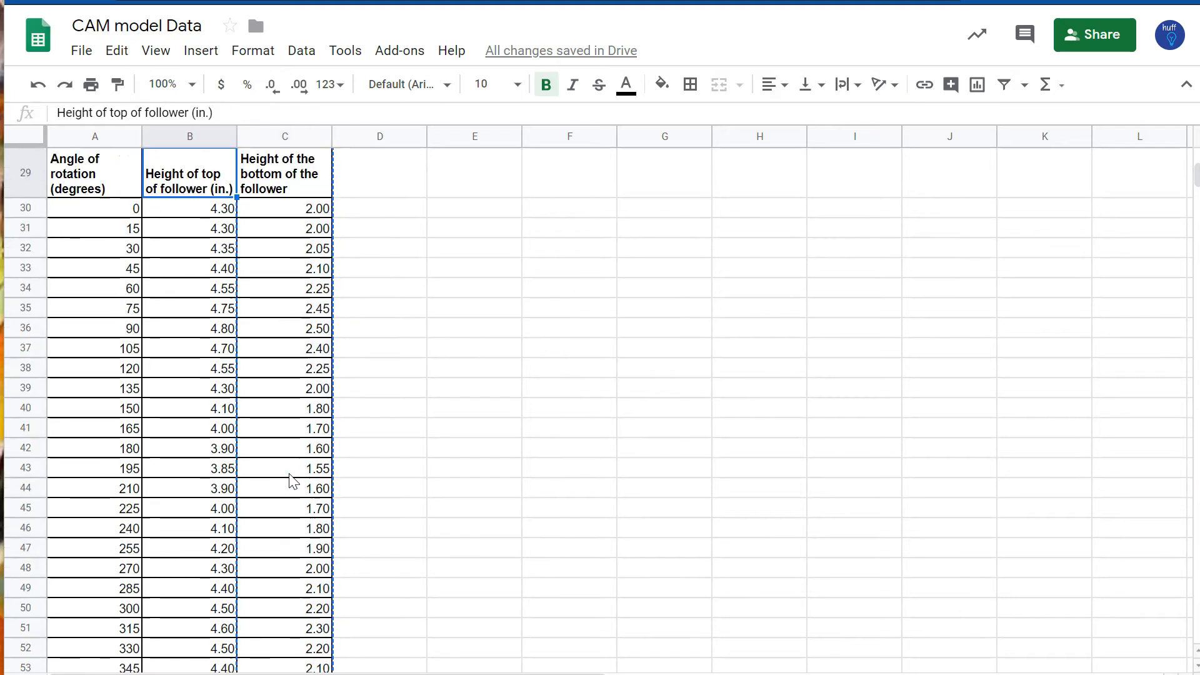
pyautogui.hotkey('ctrl', 'v')
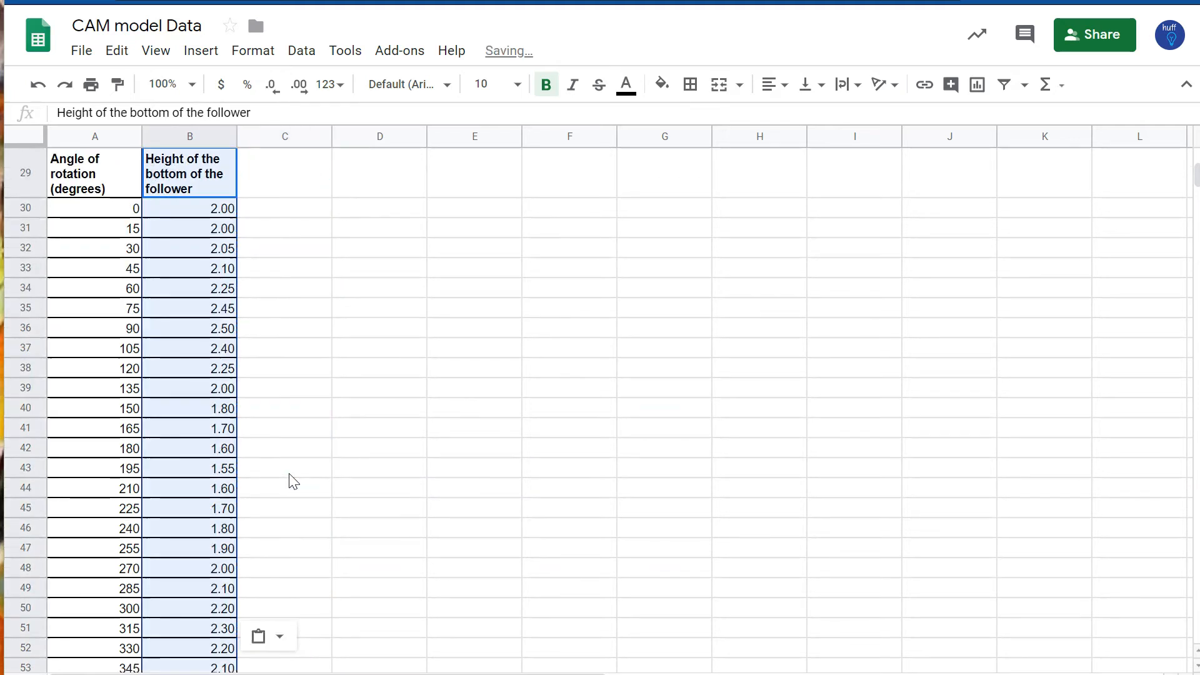
# Step: Insert a chart from the new two-column table and move it beside the data
pyautogui.press('Left')
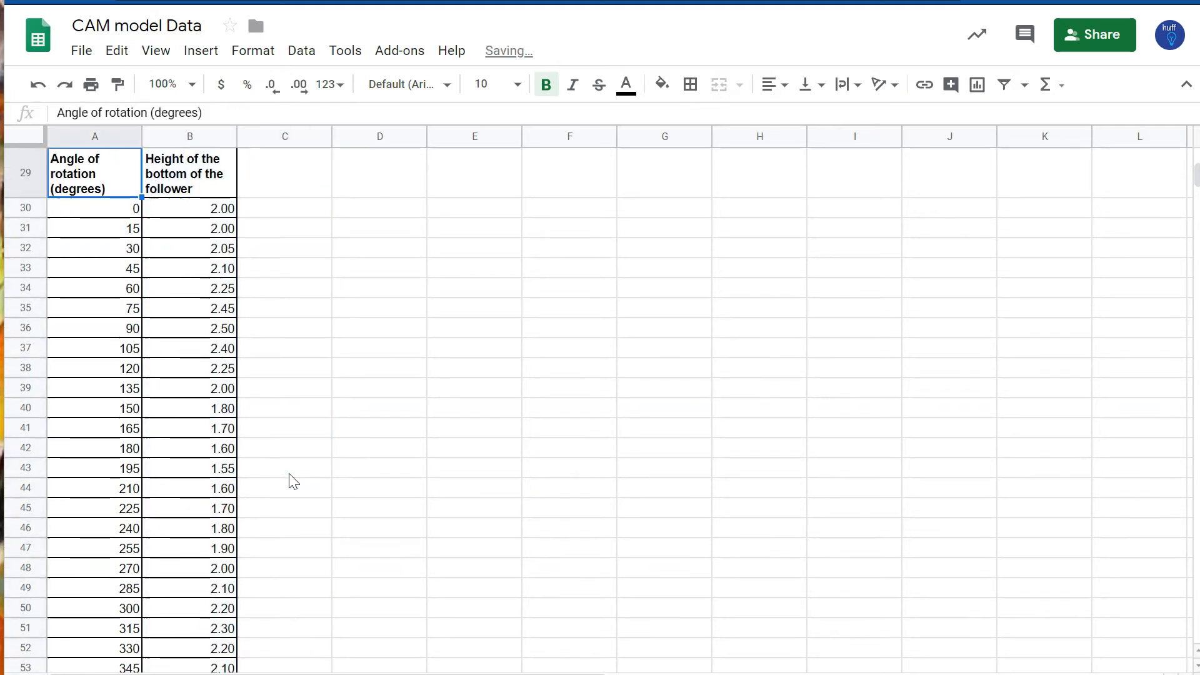
pyautogui.scroll(1, 294, 482)
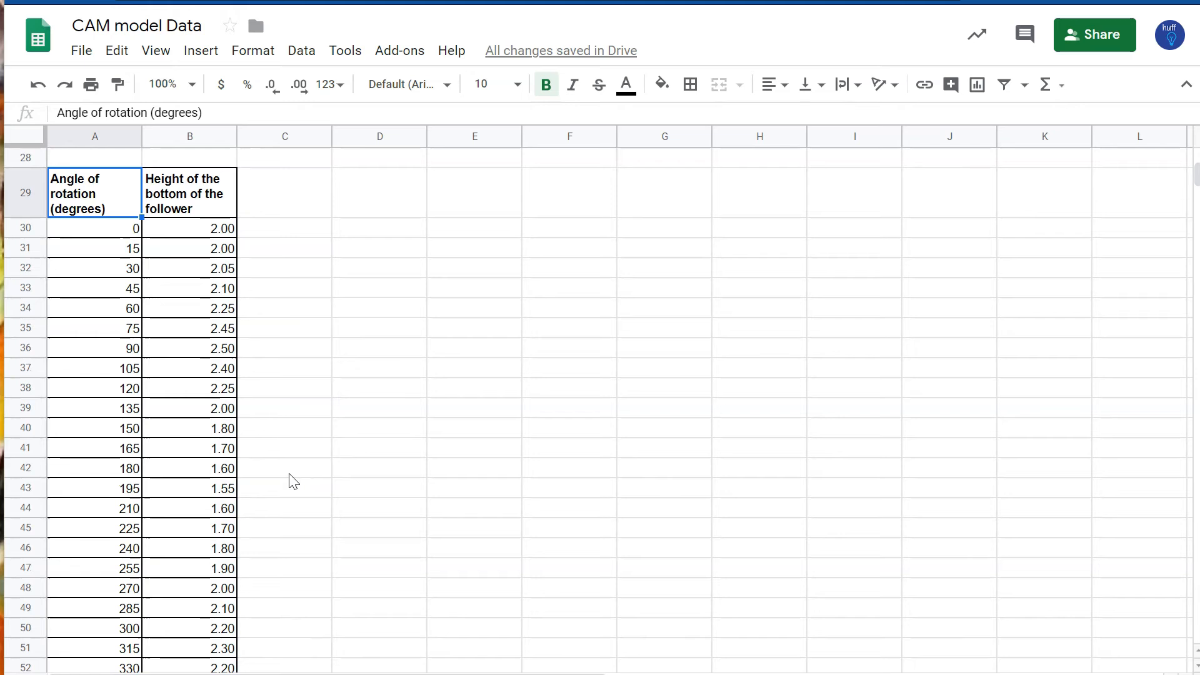
pyautogui.press('Right')
pyautogui.press('Left')
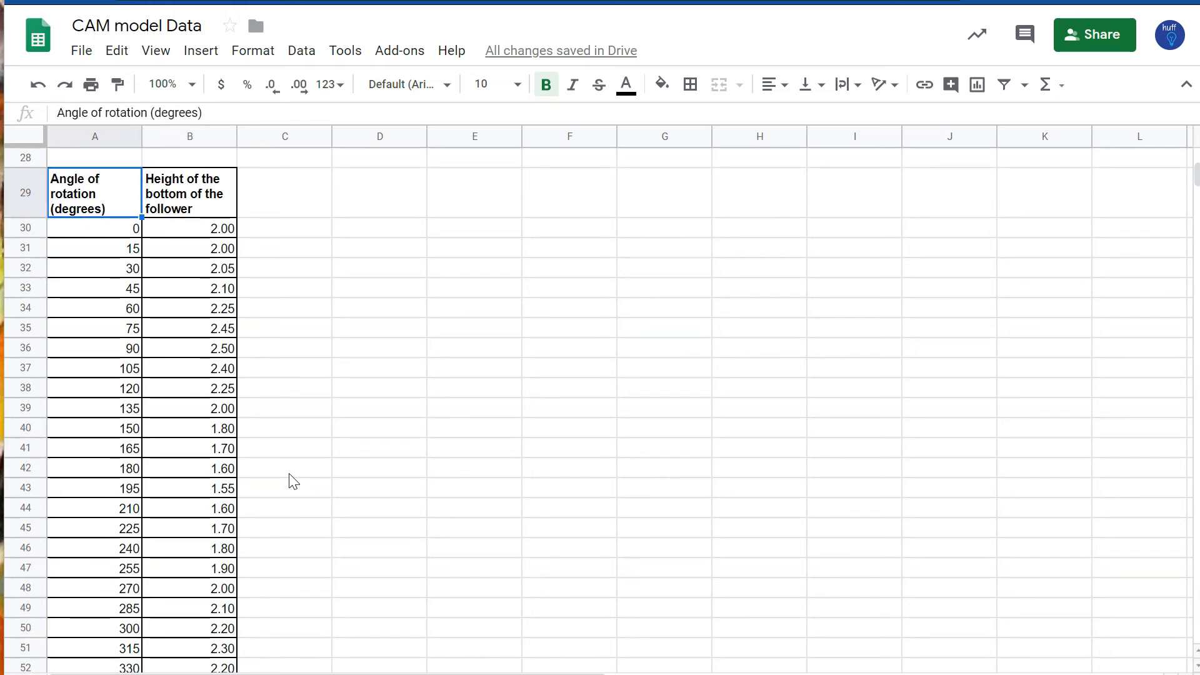
pyautogui.press('Down')
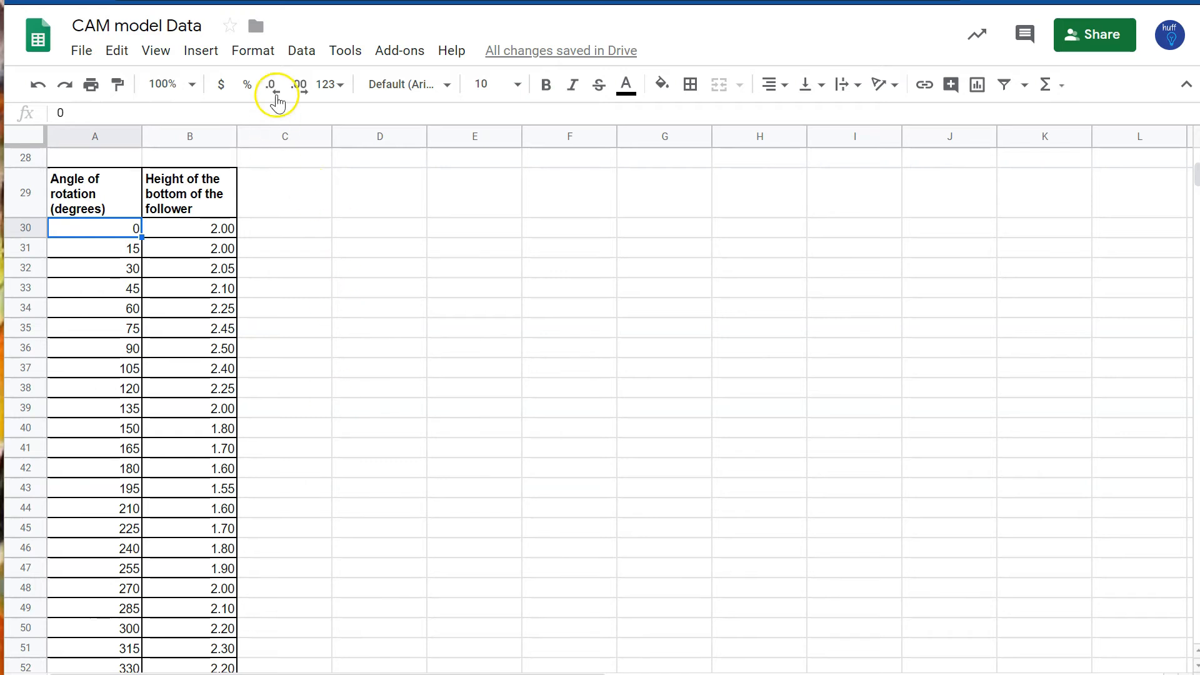
pyautogui.click(200, 57)
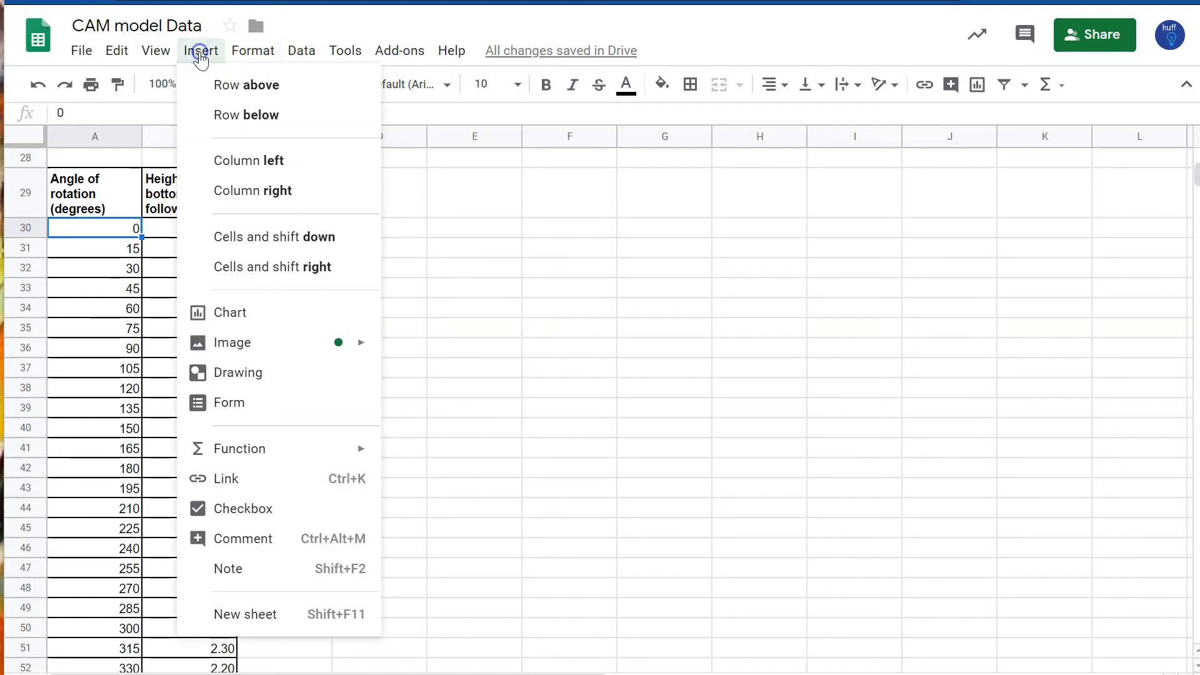
pyautogui.click(249, 316)
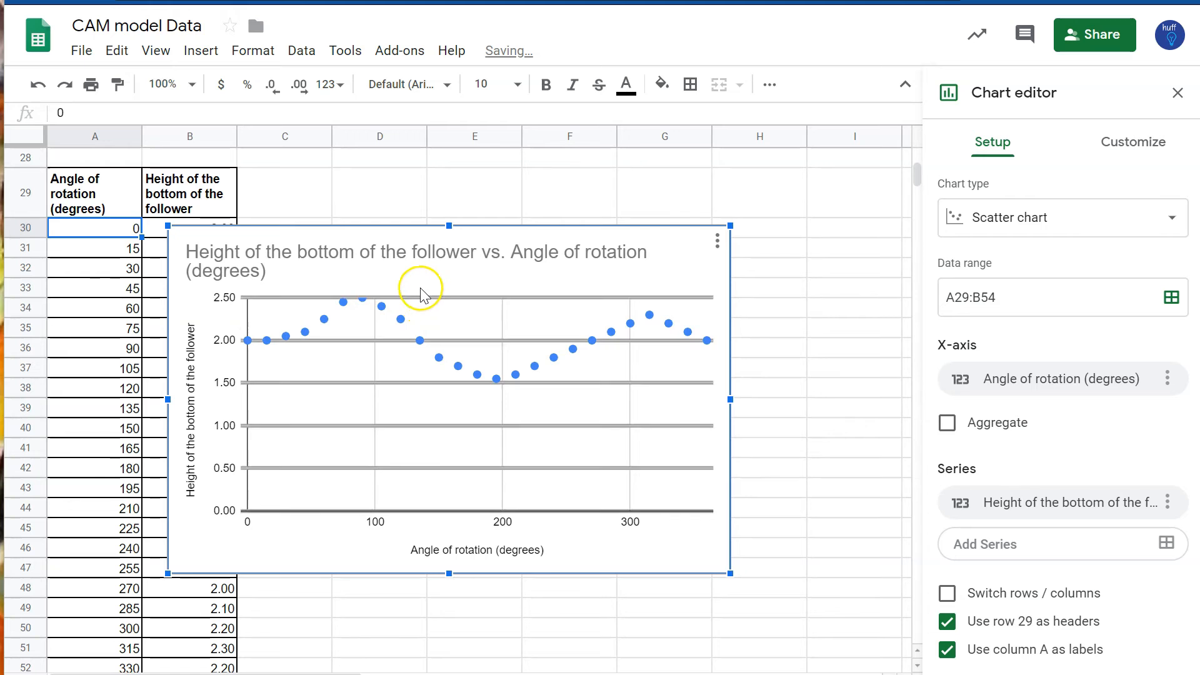
pyautogui.moveTo(425, 215); pyautogui.dragTo(516, 163)
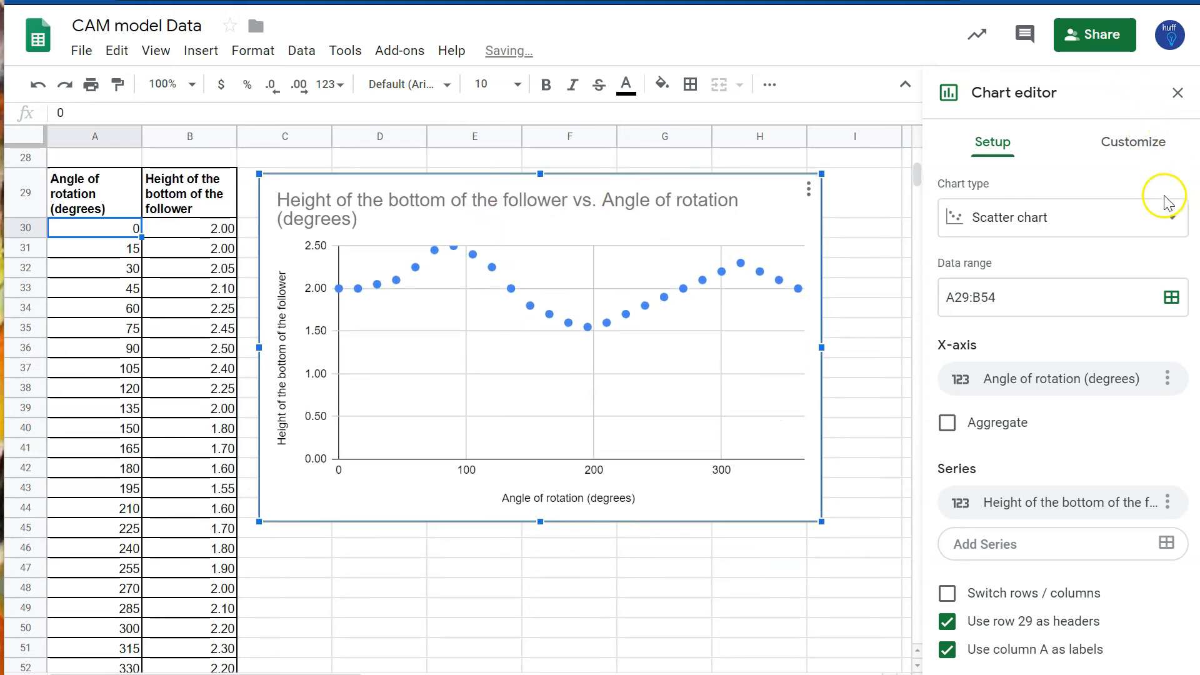
# Step: Change the new chart to a radar chart and stretch it taller
pyautogui.click(1147, 229)
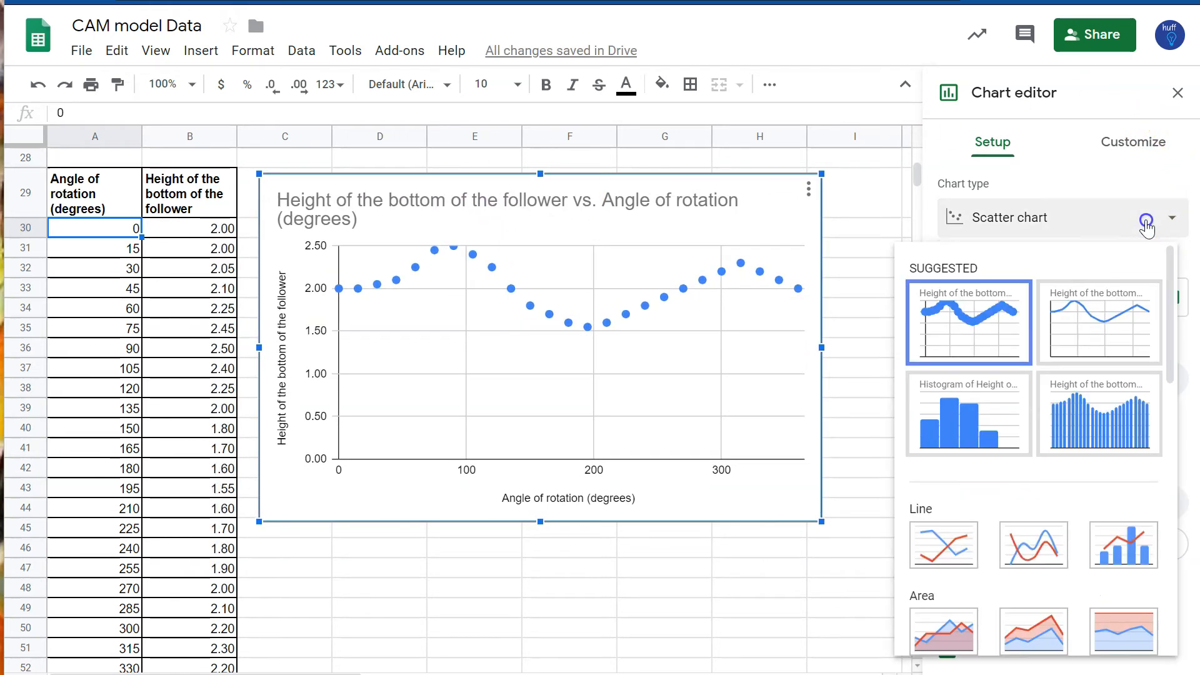
pyautogui.scroll(-5, 1091, 378)
pyautogui.scroll(-3, 1094, 375)
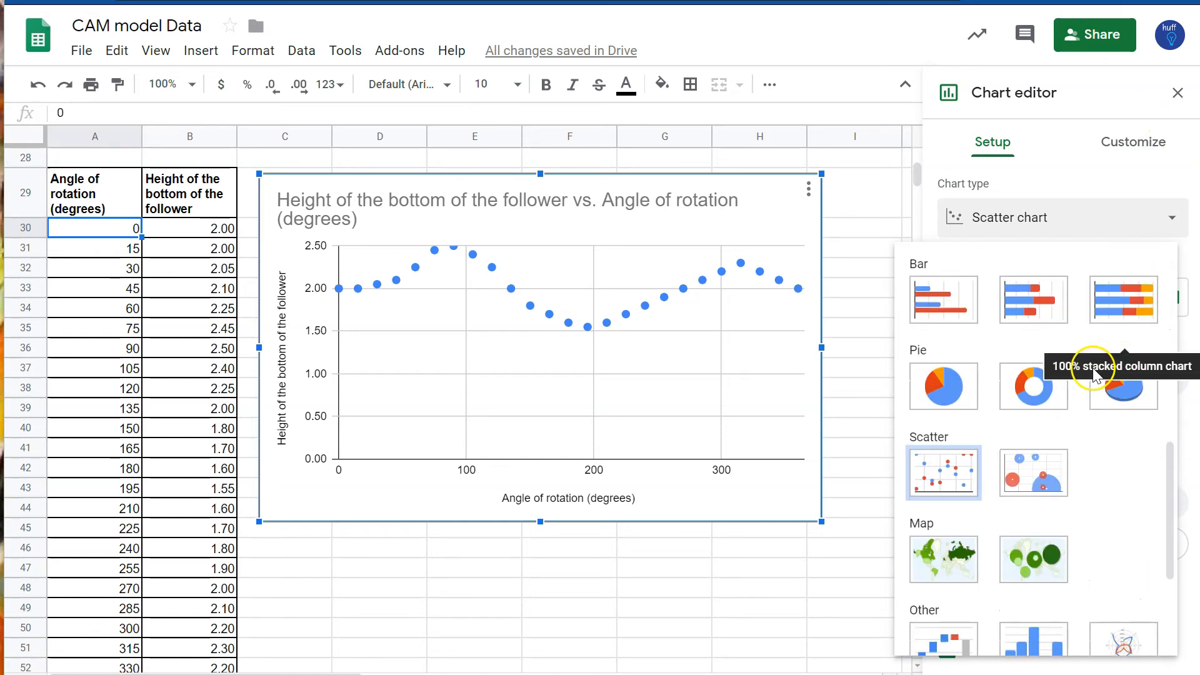
pyautogui.scroll(-4, 1080, 396)
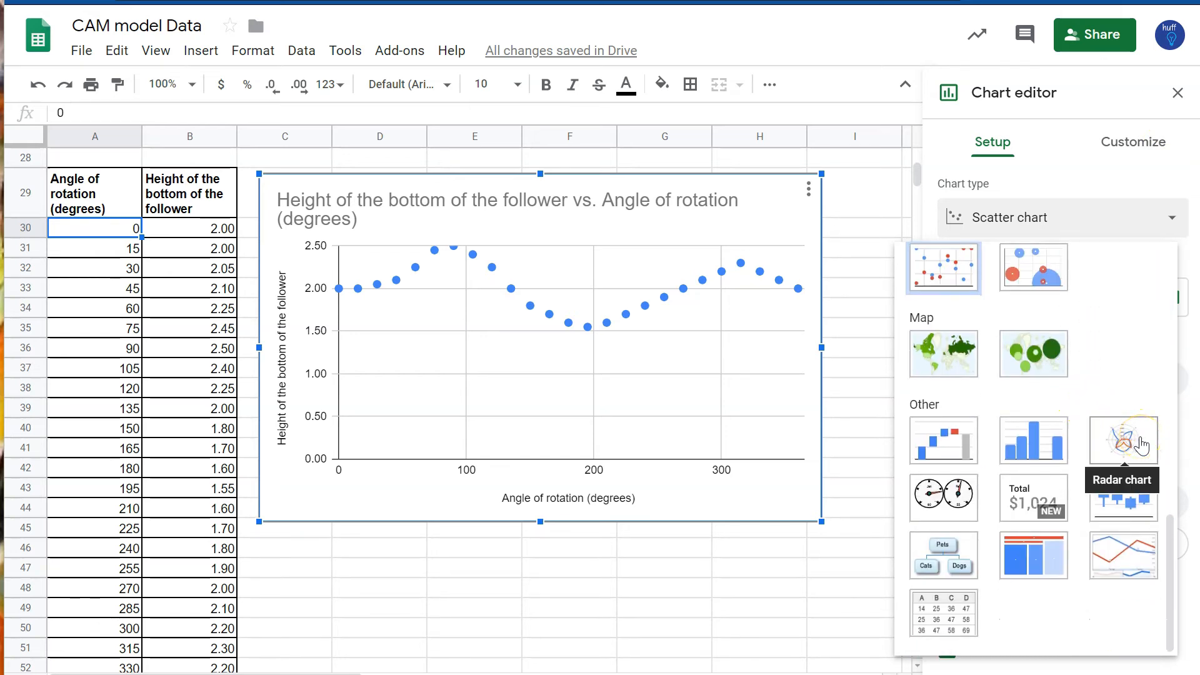
pyautogui.click(1141, 445)
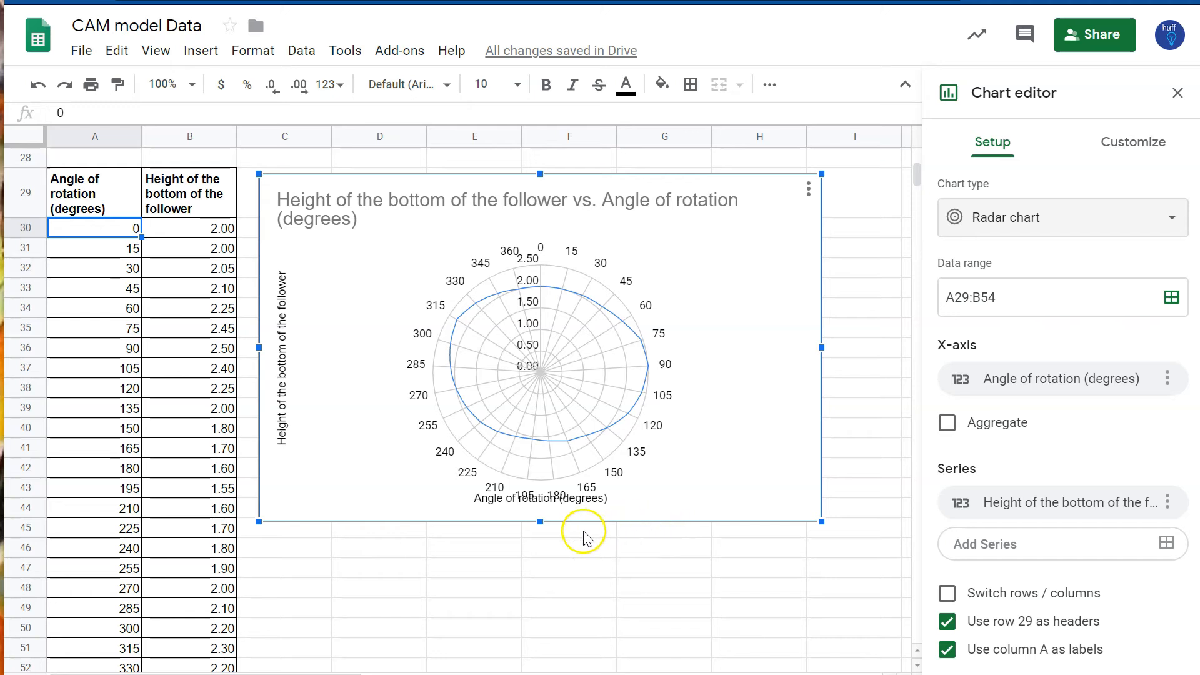
pyautogui.moveTo(540, 521); pyautogui.dragTo(540, 634)
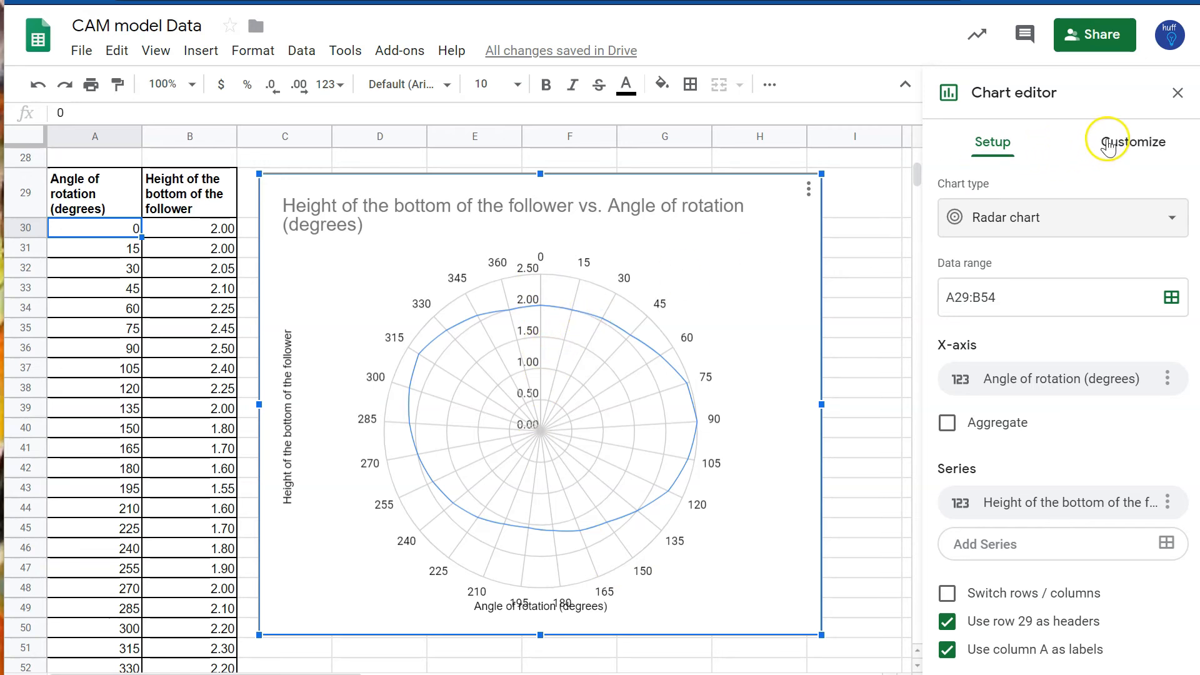
# Step: Set the radar chart's series line thickness to 4px and close the chart editor
pyautogui.click(1128, 142)
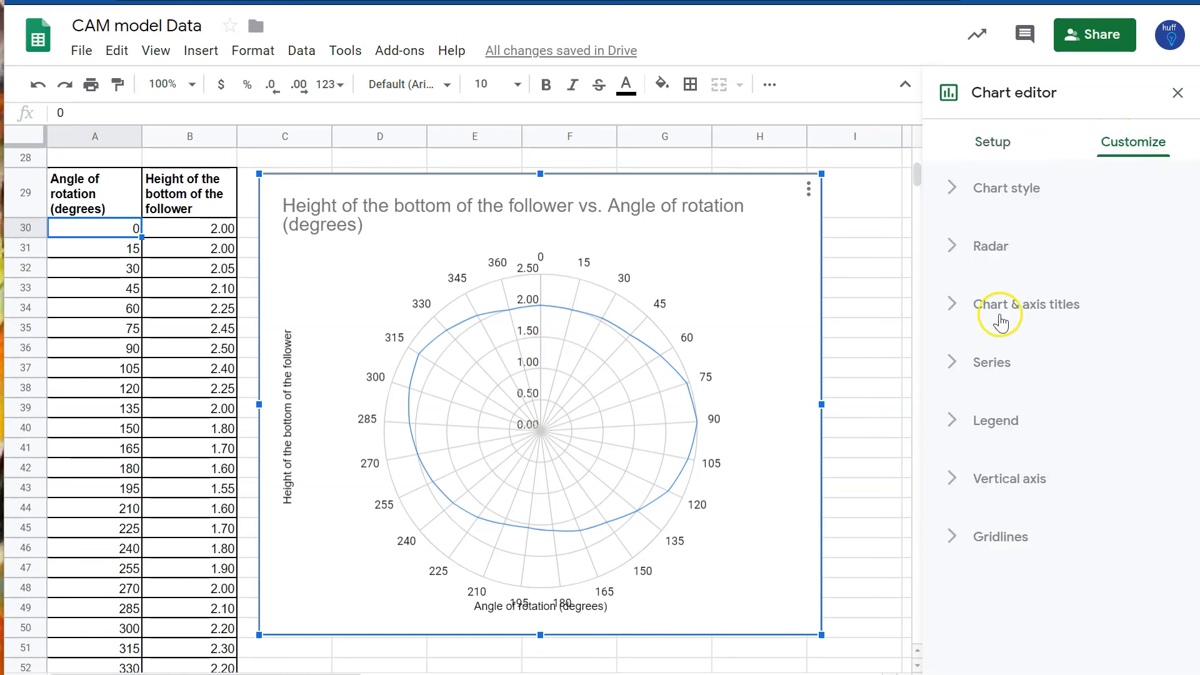
pyautogui.click(980, 364)
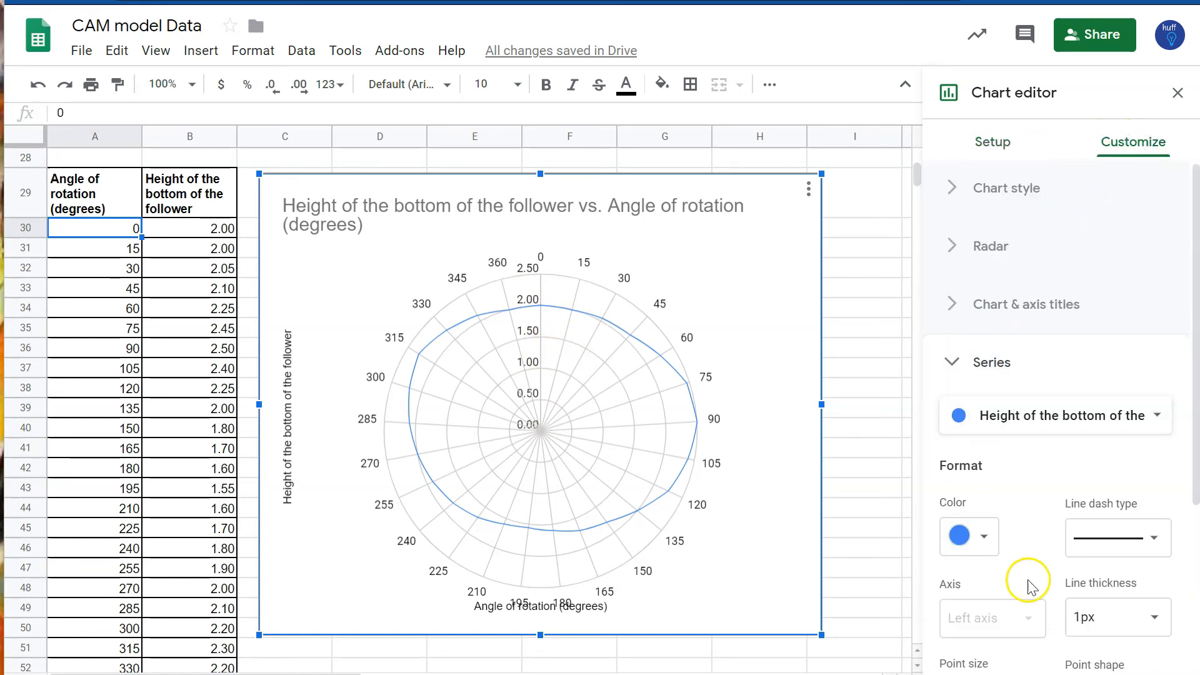
pyautogui.click(1156, 618)
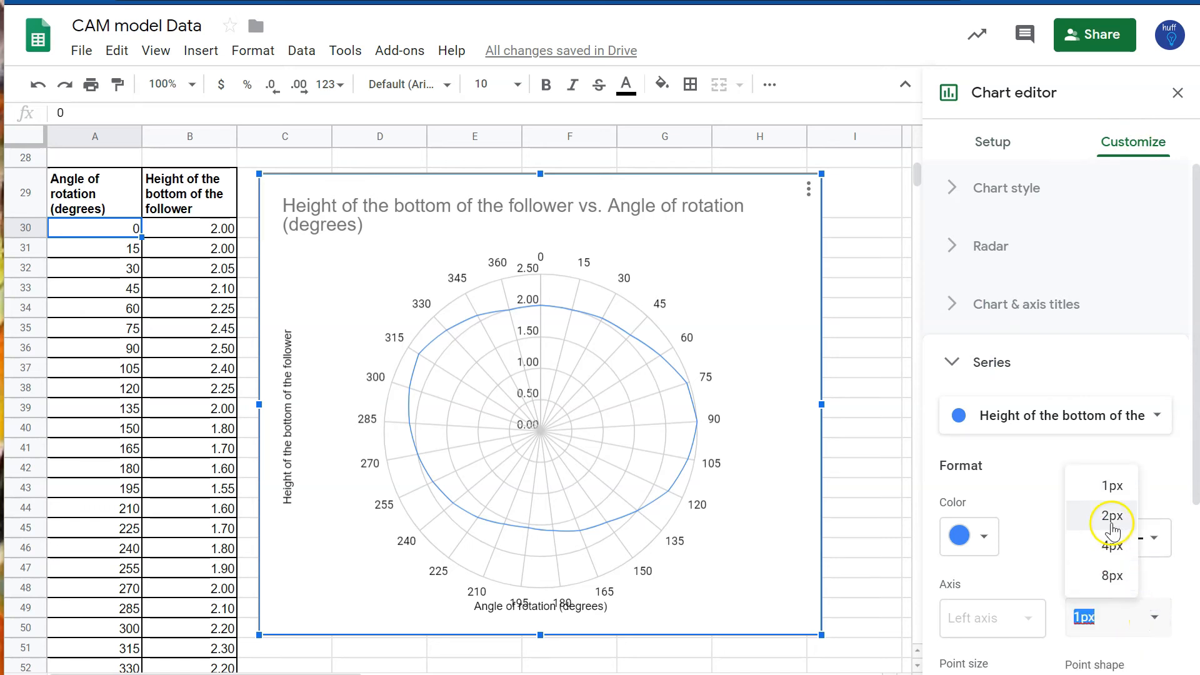
pyautogui.click(1112, 546)
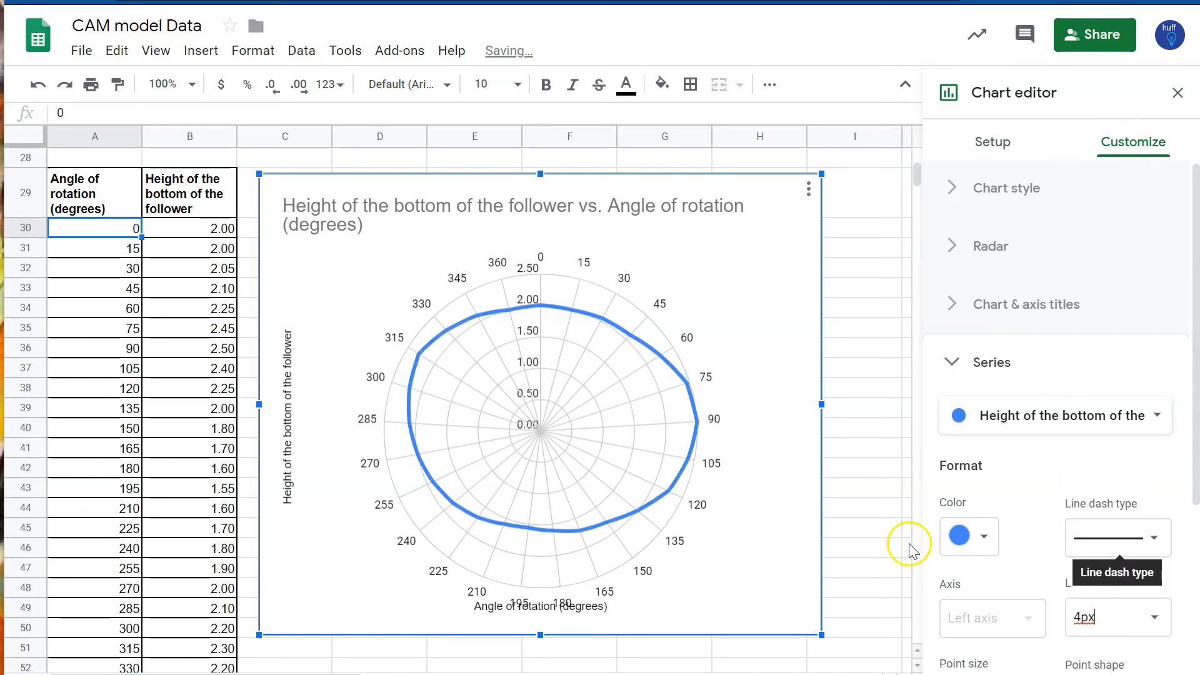
pyautogui.click(873, 517)
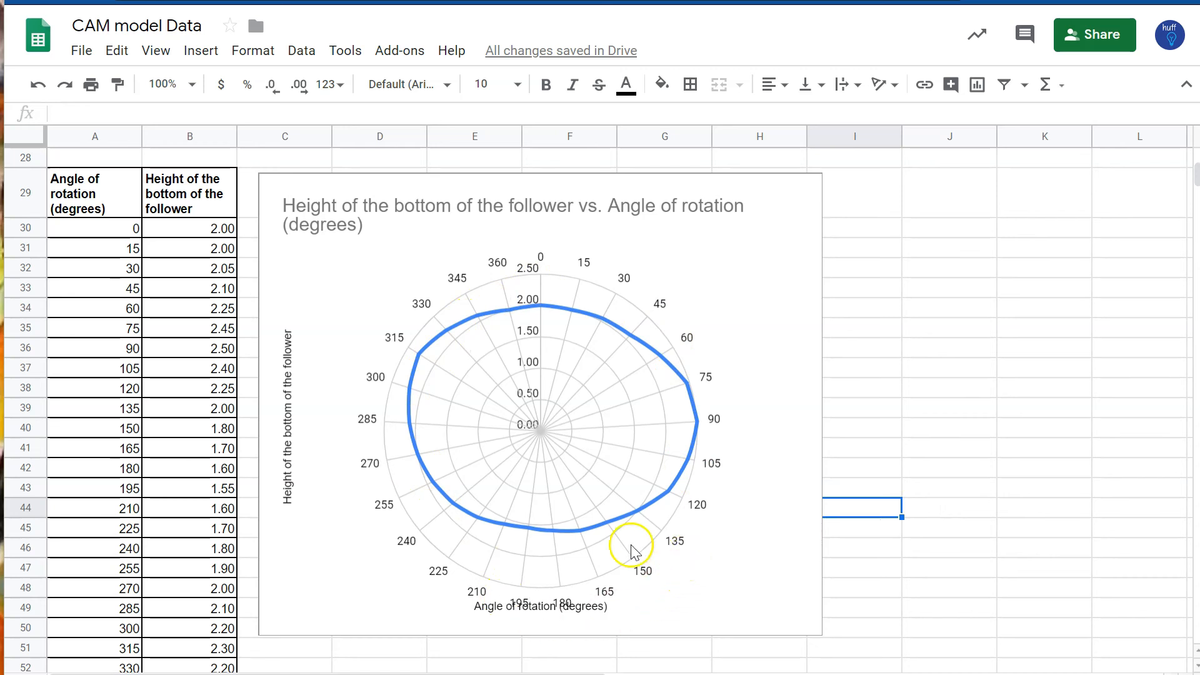
# Step: Stretch the line chart beside the original table taller
pyautogui.scroll(9, 482, 466)
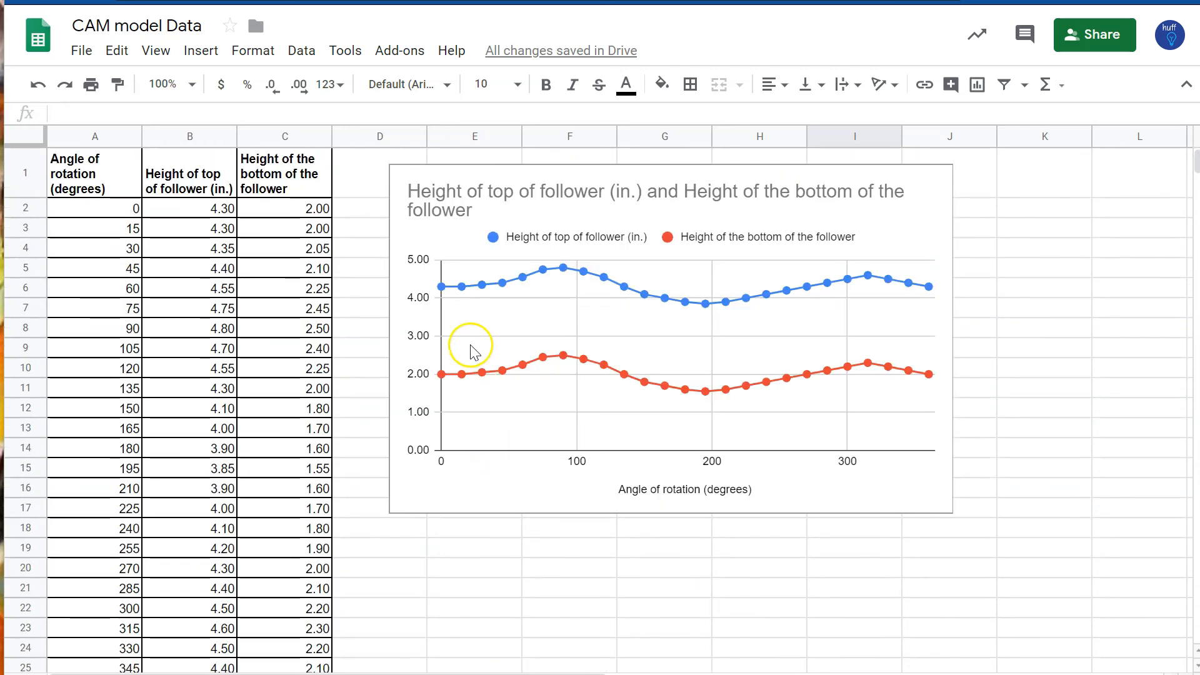
pyautogui.click(711, 507)
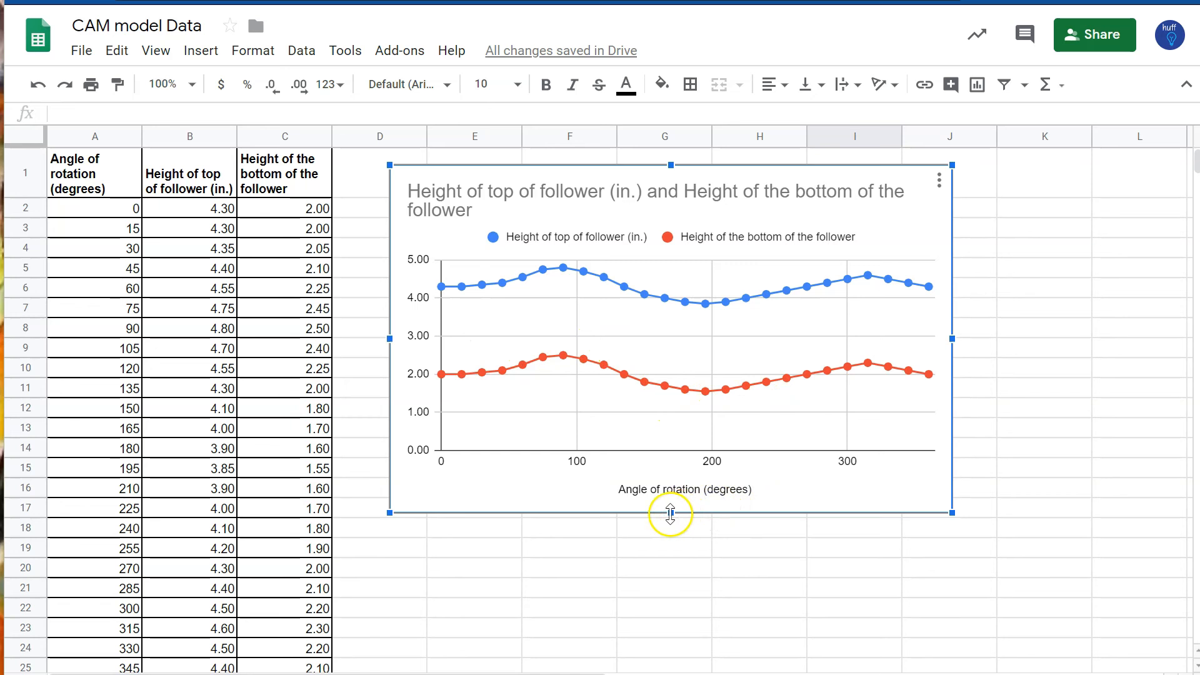
pyautogui.moveTo(670, 512); pyautogui.dragTo(603, 670)
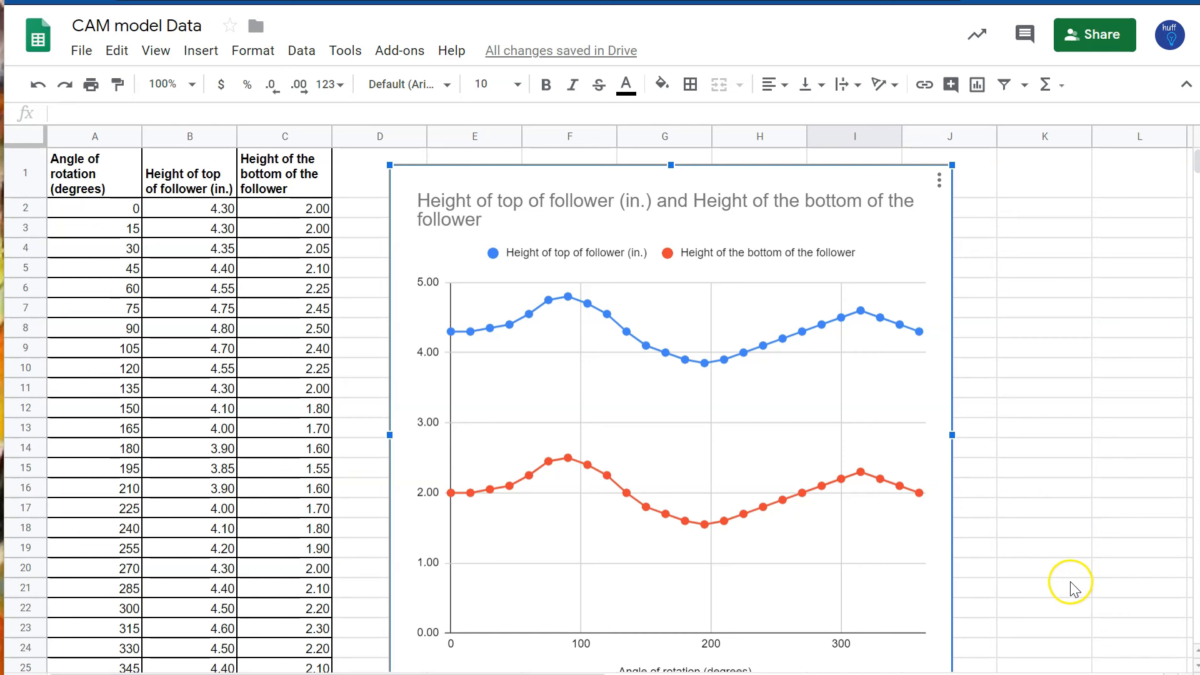
pyautogui.scroll(-5, 1063, 587)
pyautogui.scroll(-5, 1063, 591)
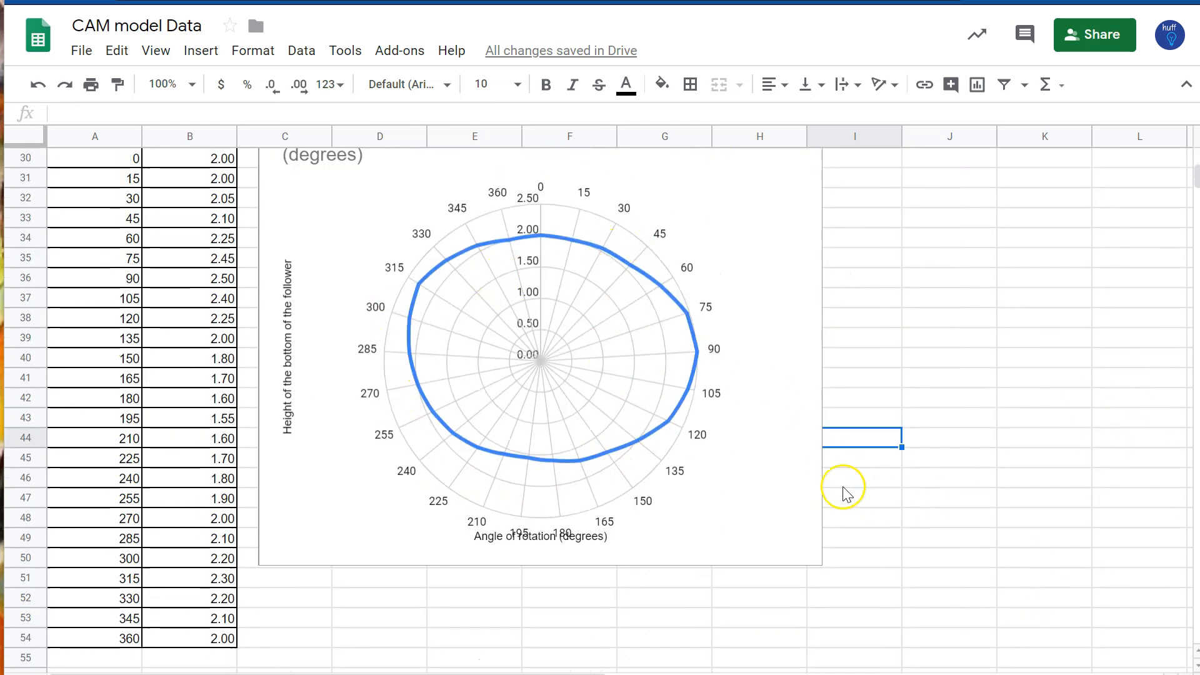
pyautogui.scroll(-5, 831, 481)
pyautogui.scroll(15, 819, 470)
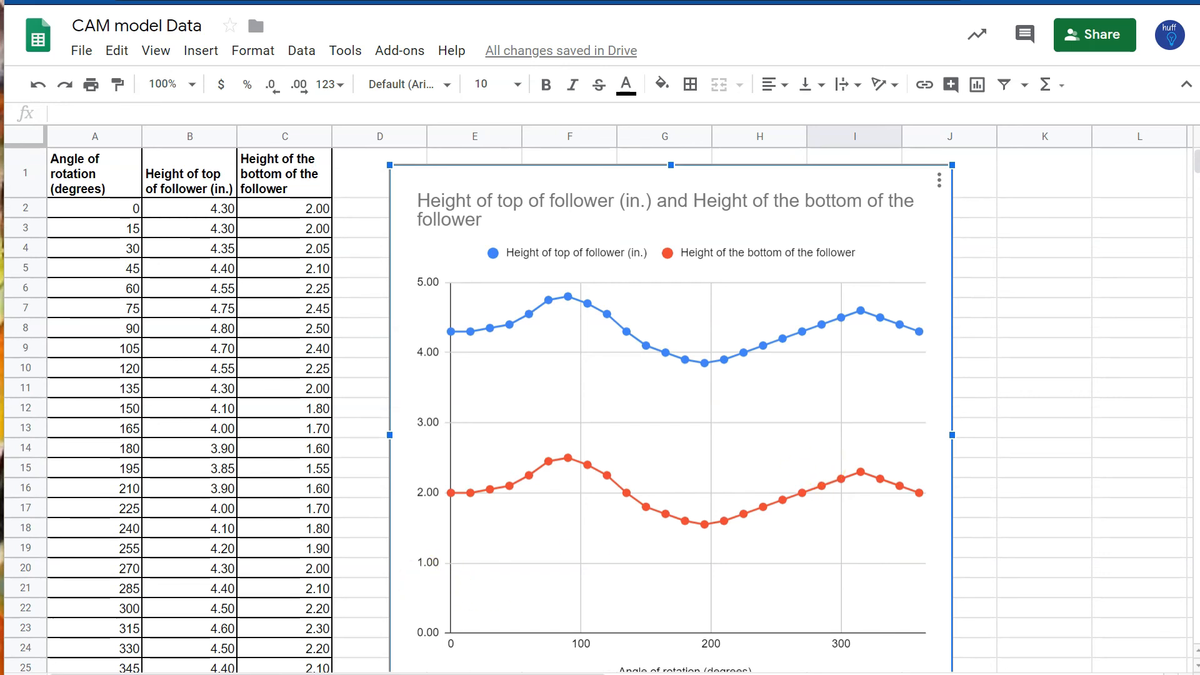
# Step: Rename the sheet as SNAIL
pyautogui.moveTo(472, 674); pyautogui.dragTo(473, 655)
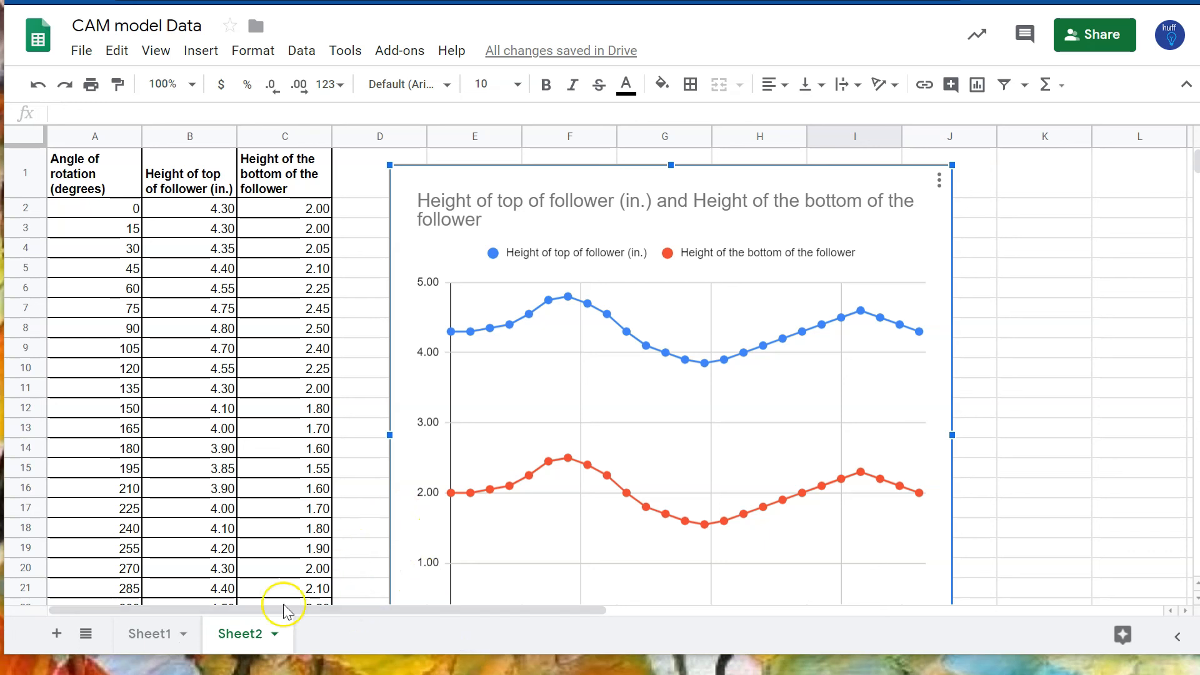
pyautogui.doubleClick(235, 634)
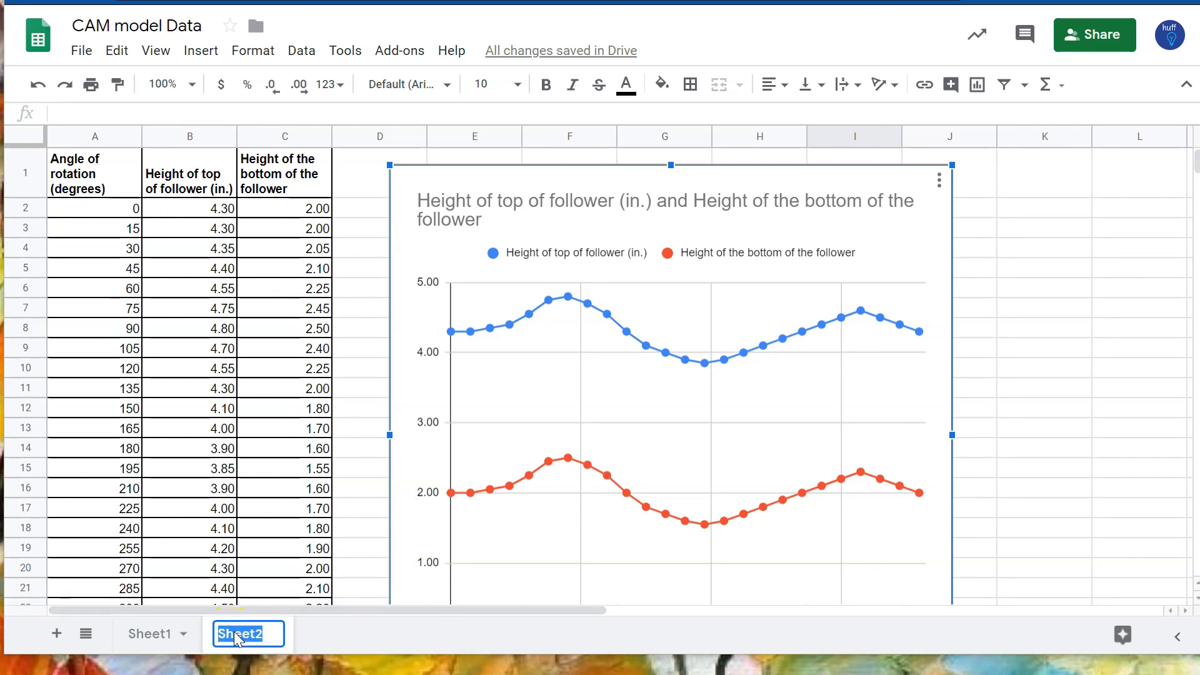
pyautogui.write('SNAIL')
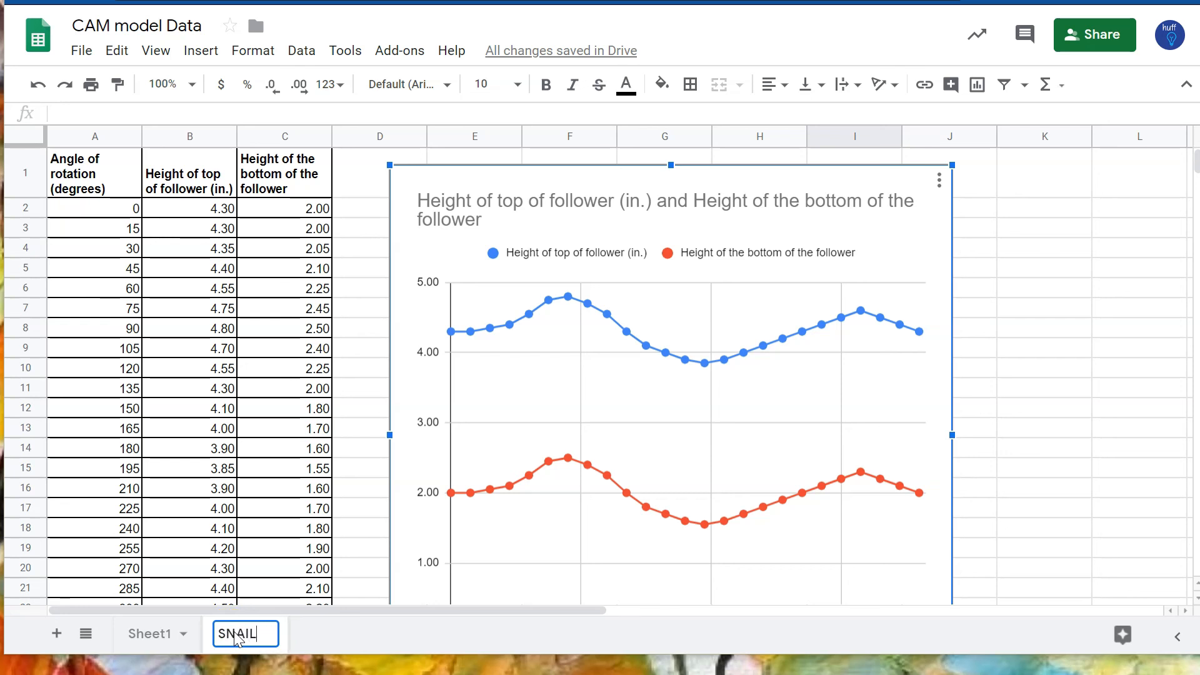
# Step: Finish renaming the sheet SNAIL and look over its line and radar charts
pyautogui.click(434, 650)
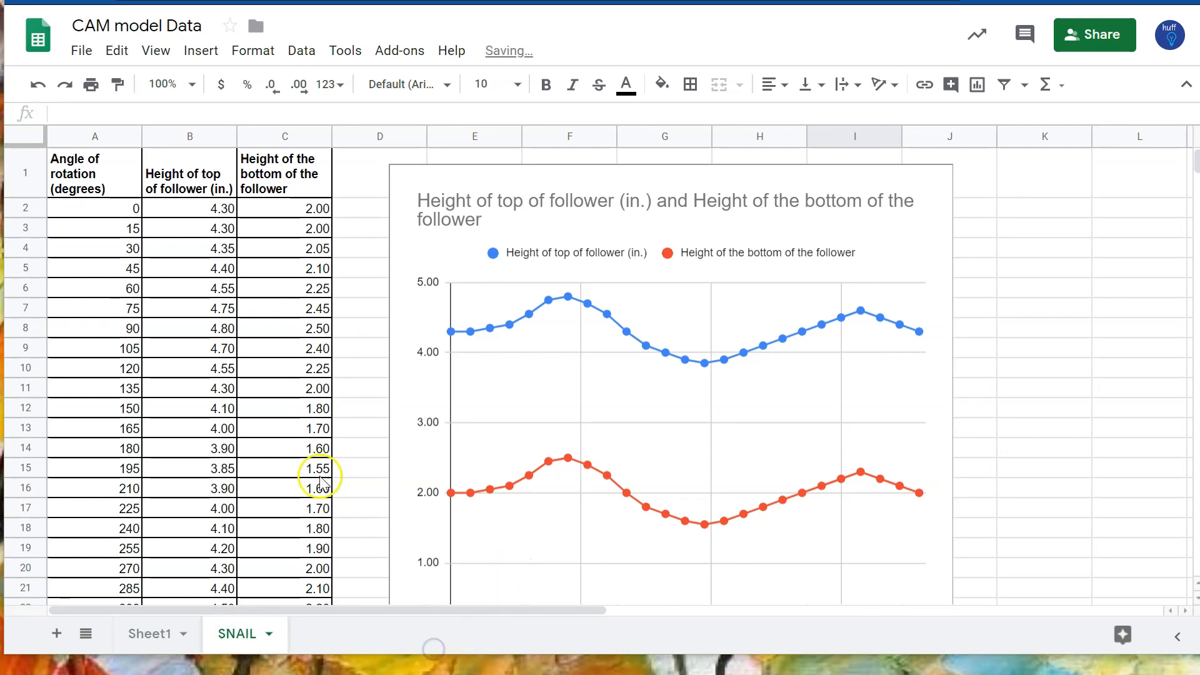
pyautogui.scroll(-10, 367, 486)
pyautogui.scroll(10, 368, 482)
pyautogui.scroll(-13, 535, 348)
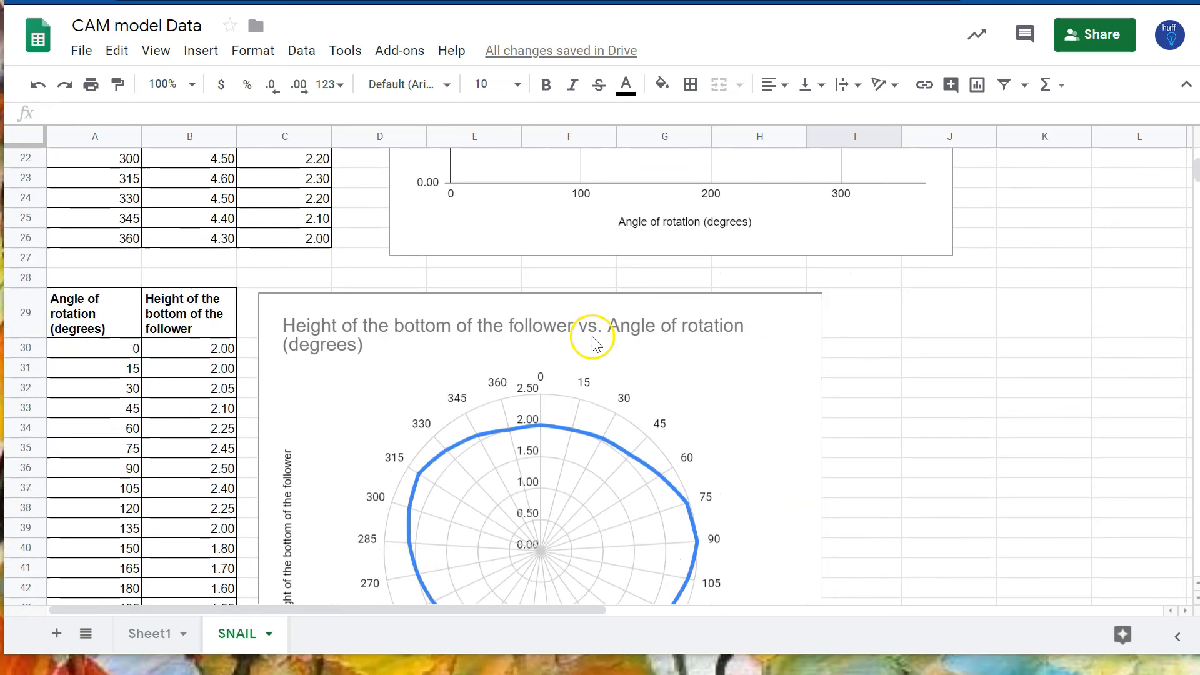
pyautogui.scroll(6, 594, 337)
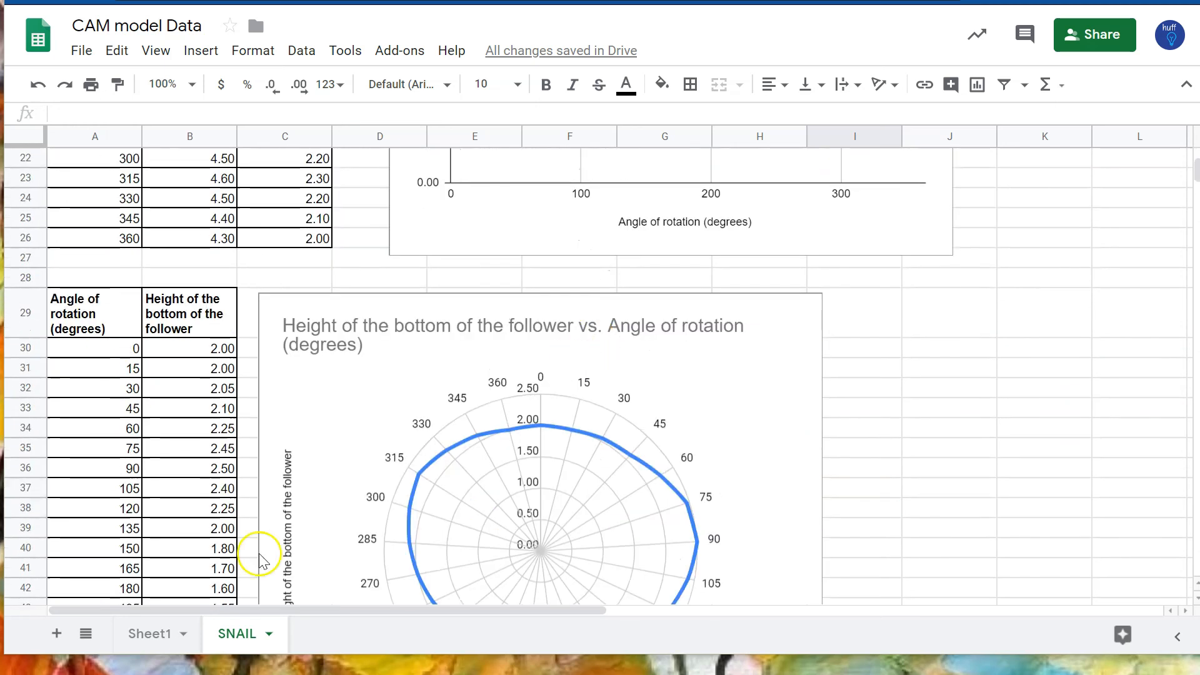
# Step: Add a new sheet and rename it PEAR
pyautogui.click(56, 634)
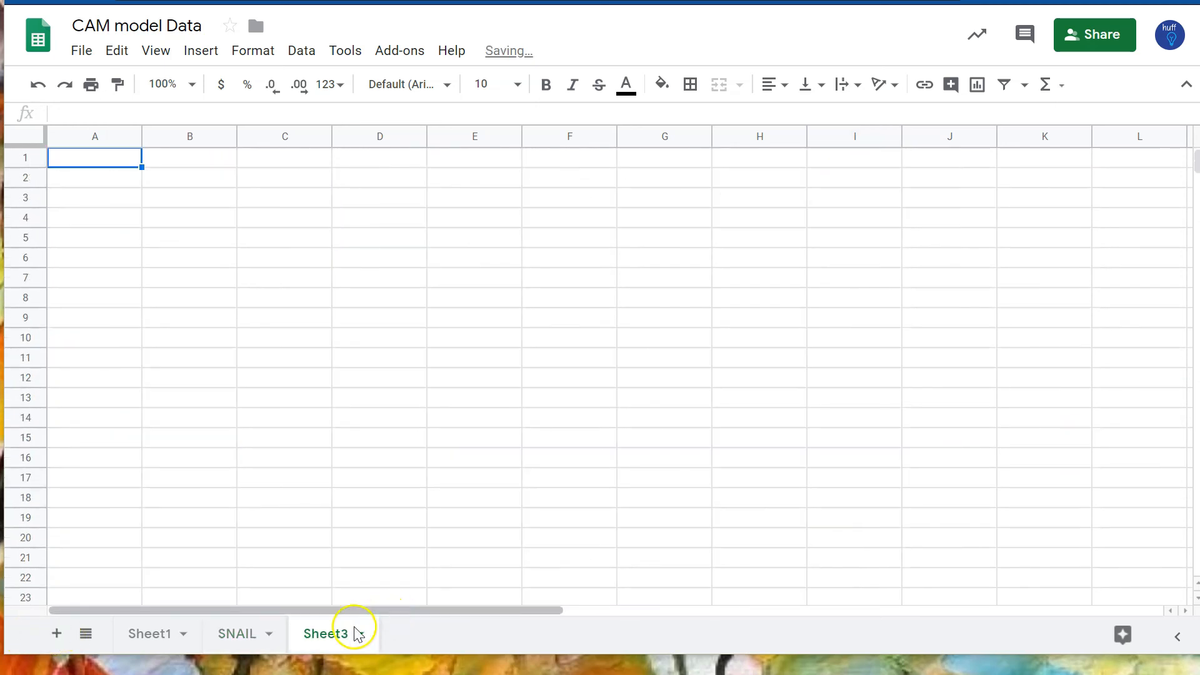
pyautogui.doubleClick(335, 634)
pyautogui.write('PEAR')
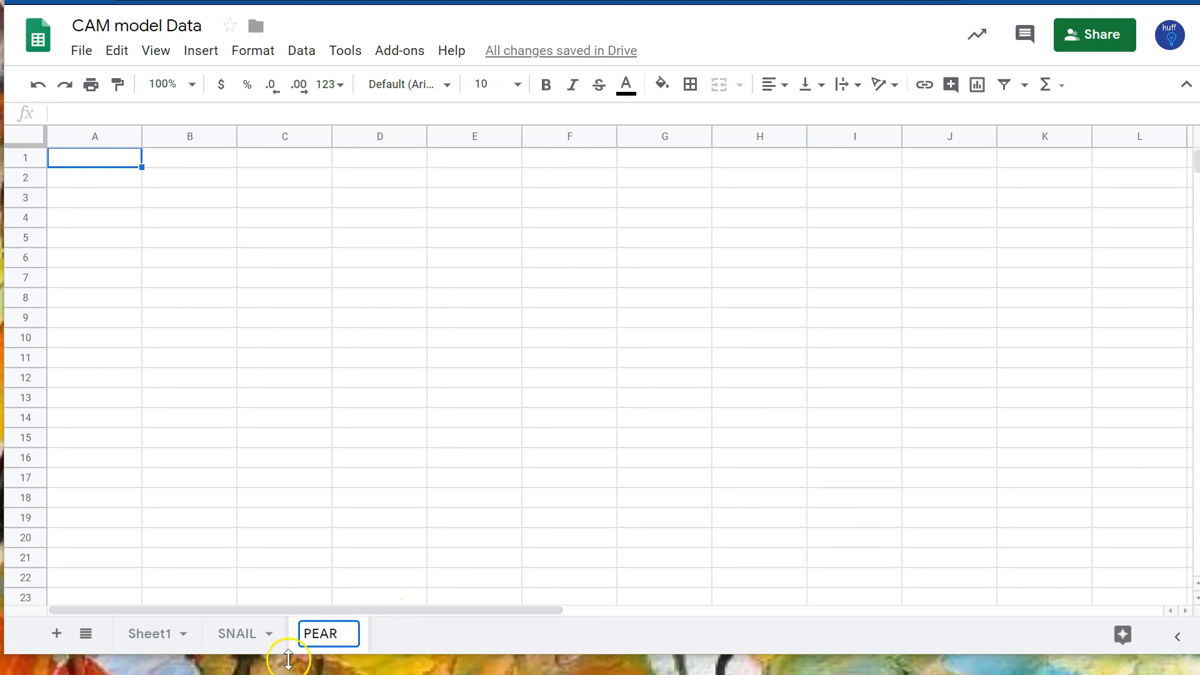
pyautogui.click(393, 634)
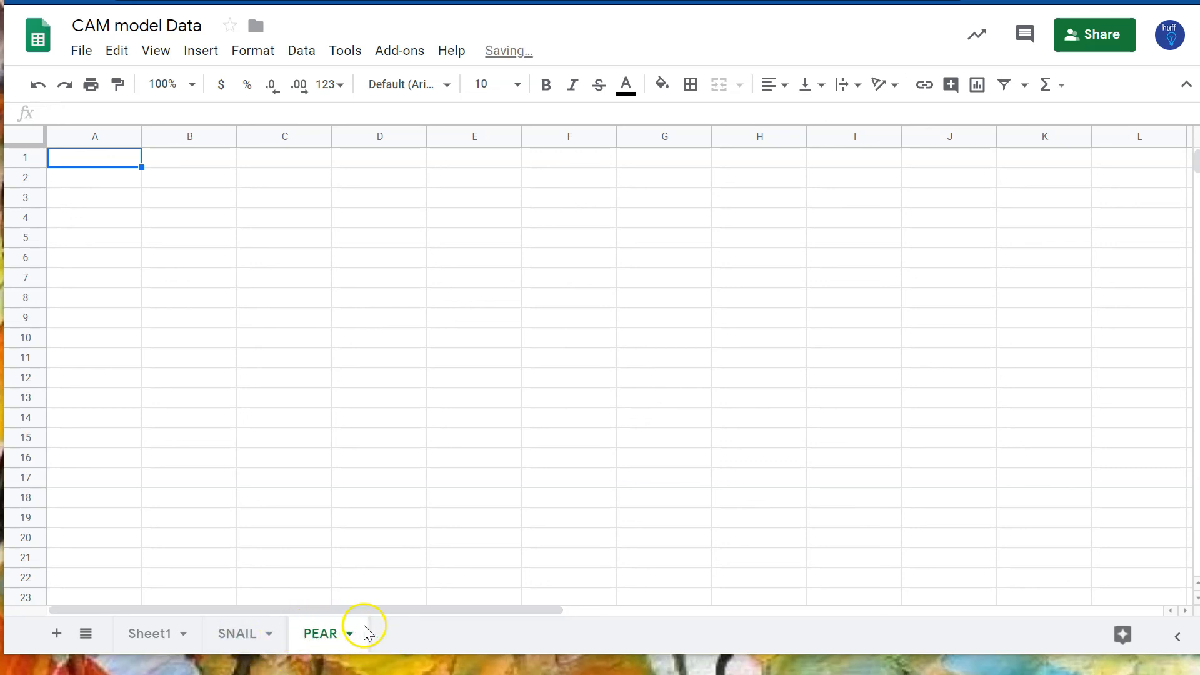